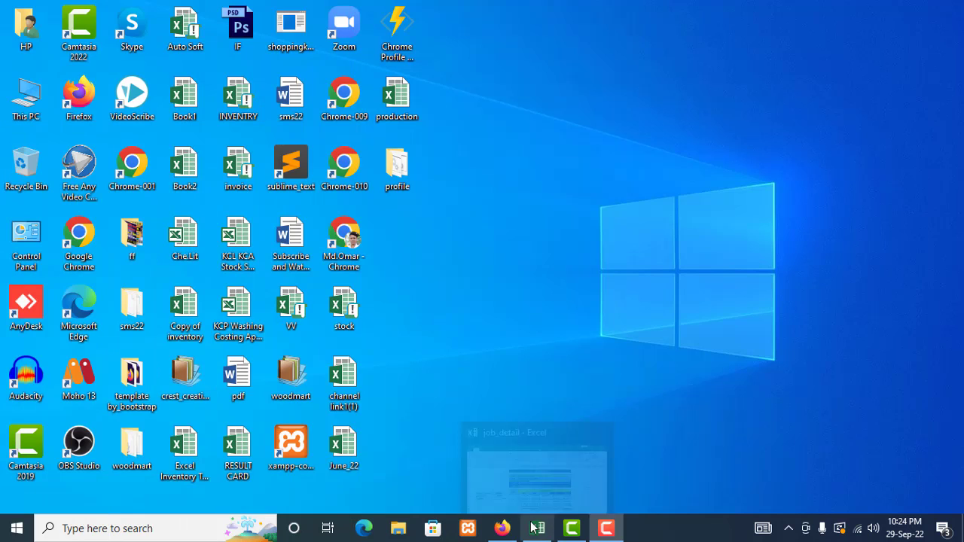
Switch to the job_detail workbook in Excel and view the Depreciation heading on Sheet2
click(537, 528)
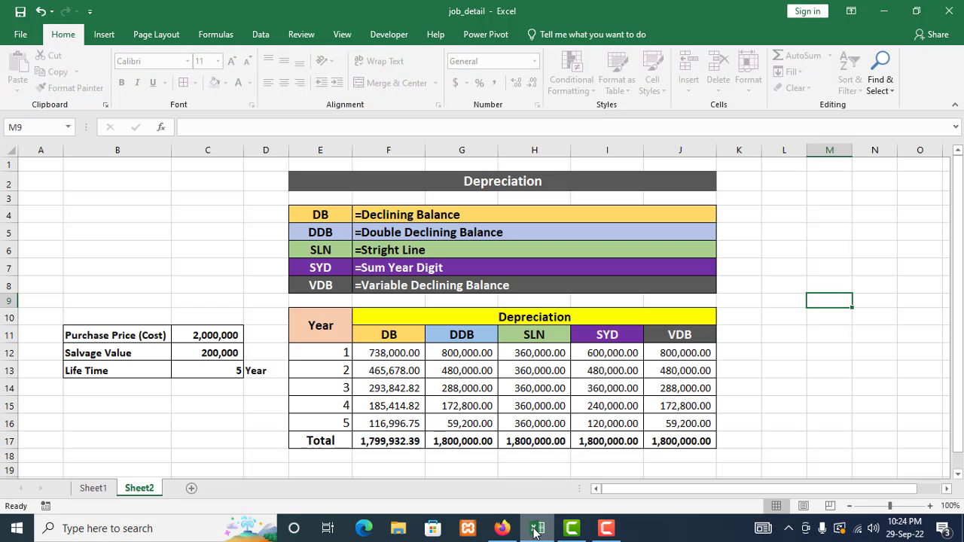
click(765, 273)
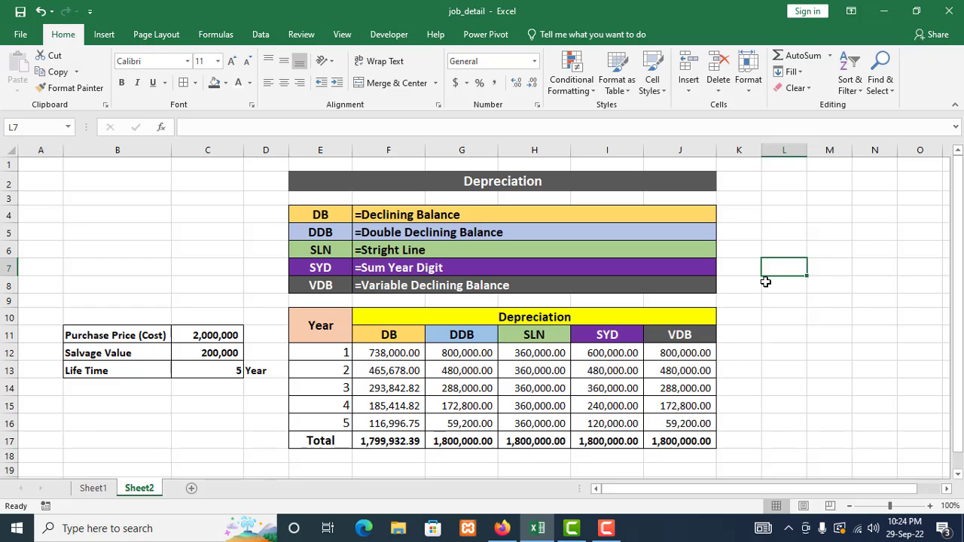
click(739, 226)
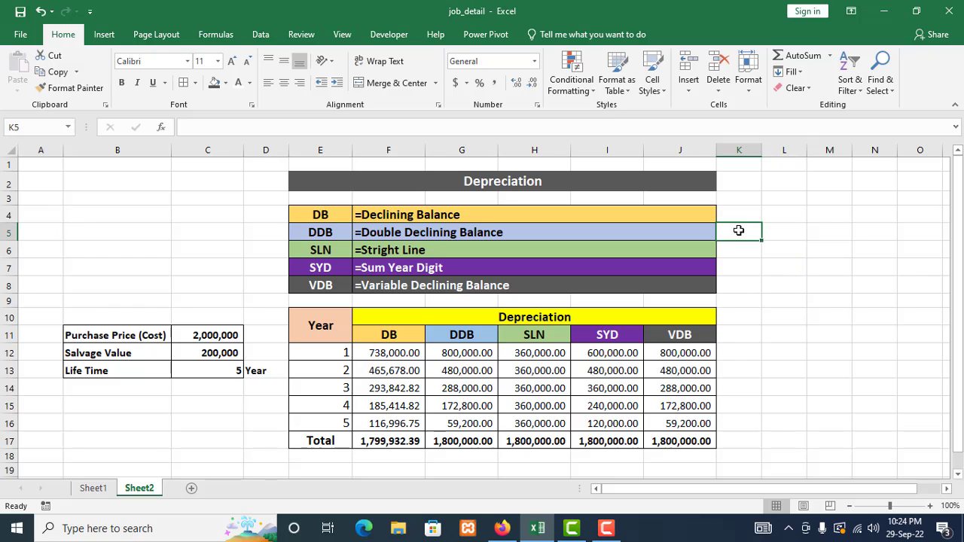
click(508, 182)
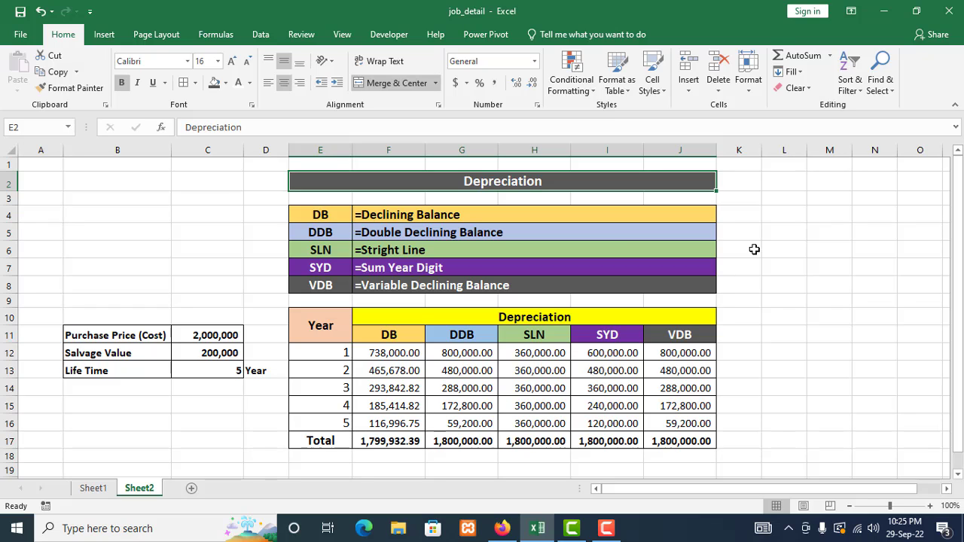
click(748, 199)
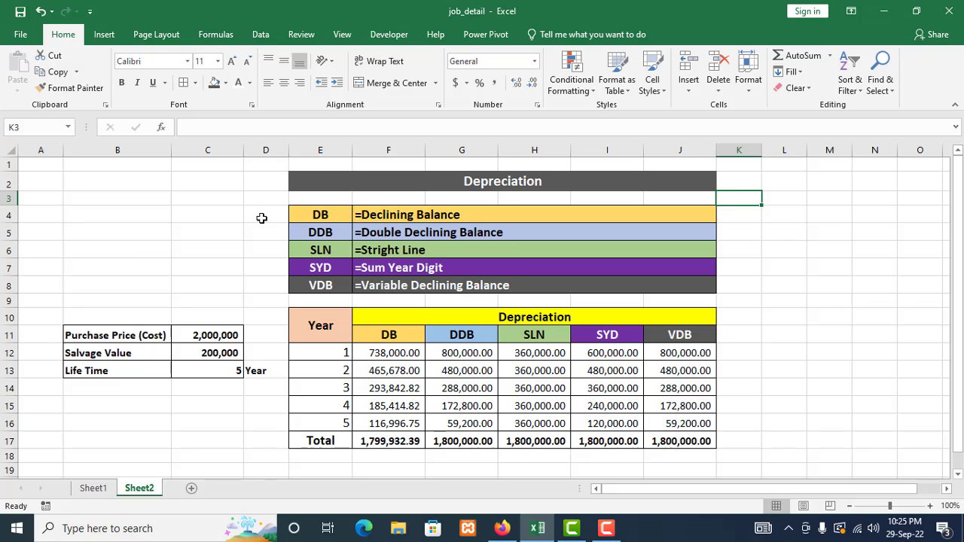
Review the depreciation method abbreviations DB, DDB, SLN, SYD and VDB with their full names in rows 4 to 8
click(308, 217)
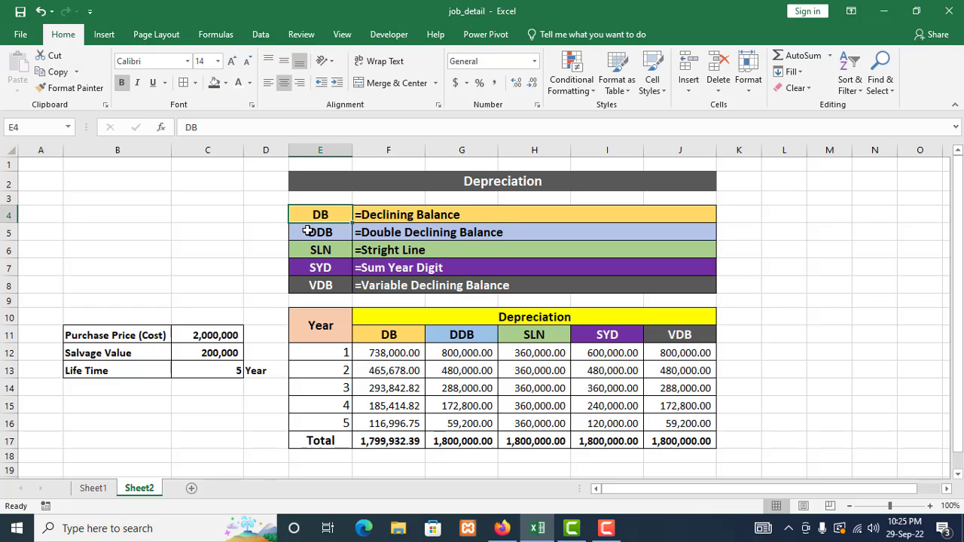
click(308, 231)
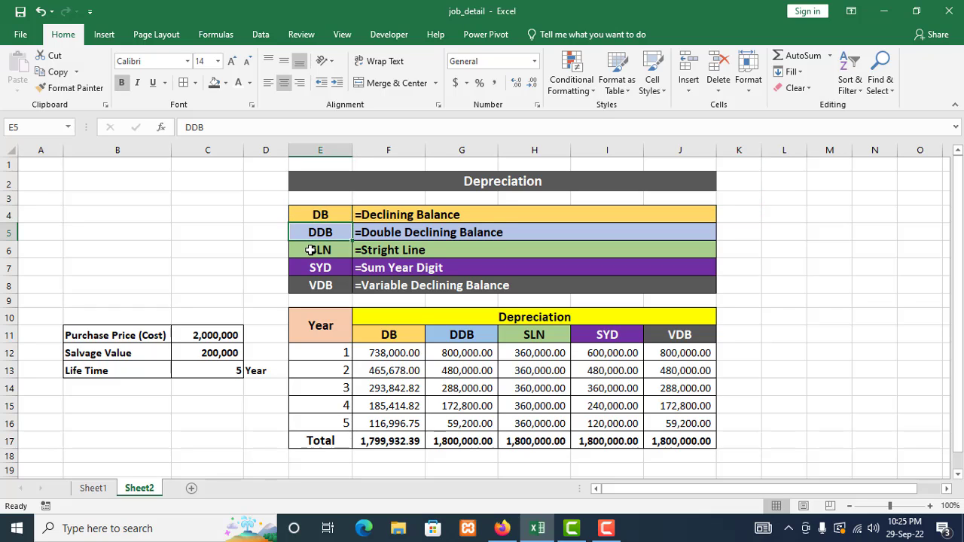
click(310, 250)
click(311, 266)
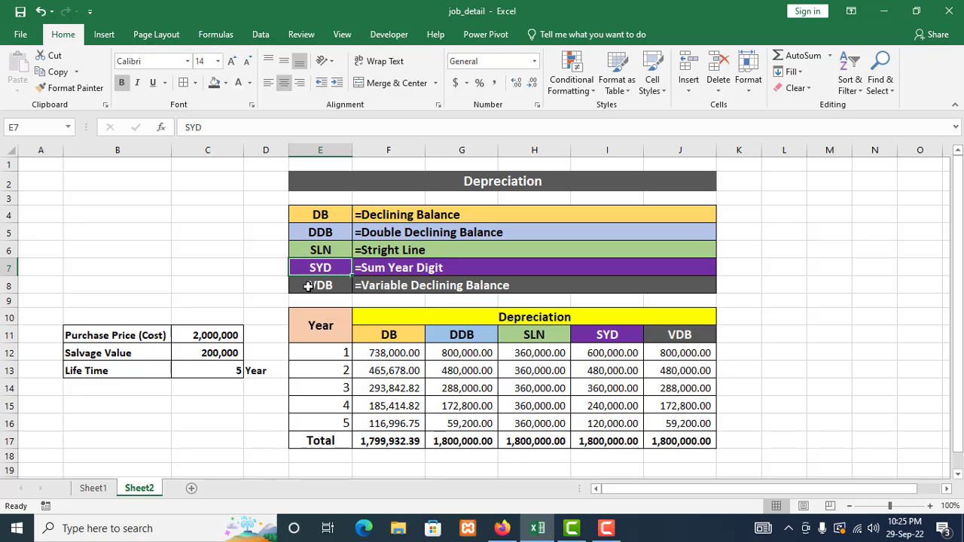
click(310, 286)
click(338, 217)
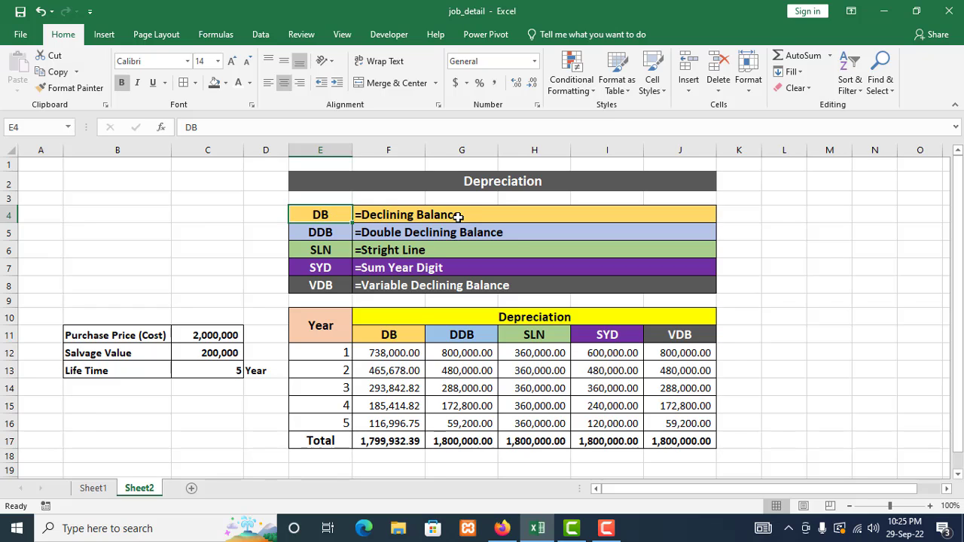
click(332, 234)
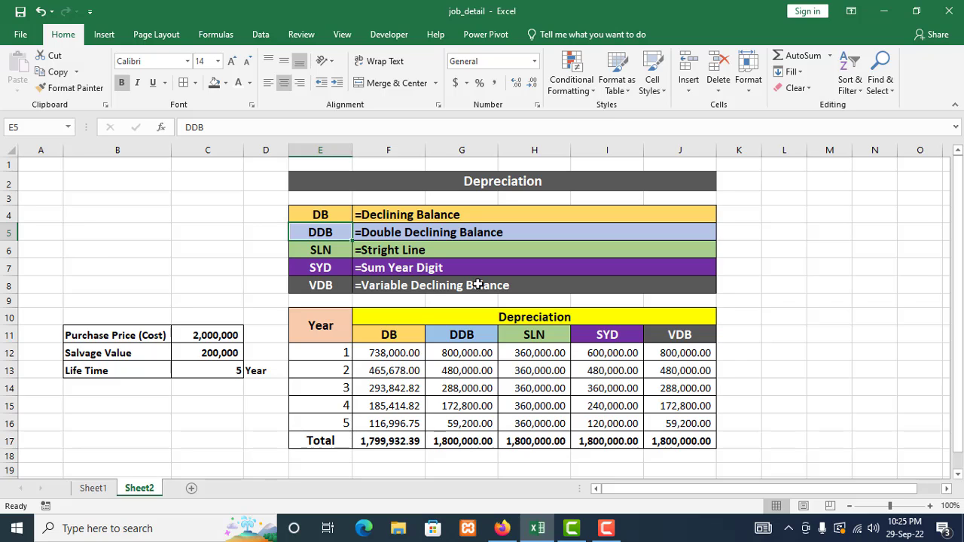
click(509, 285)
click(784, 317)
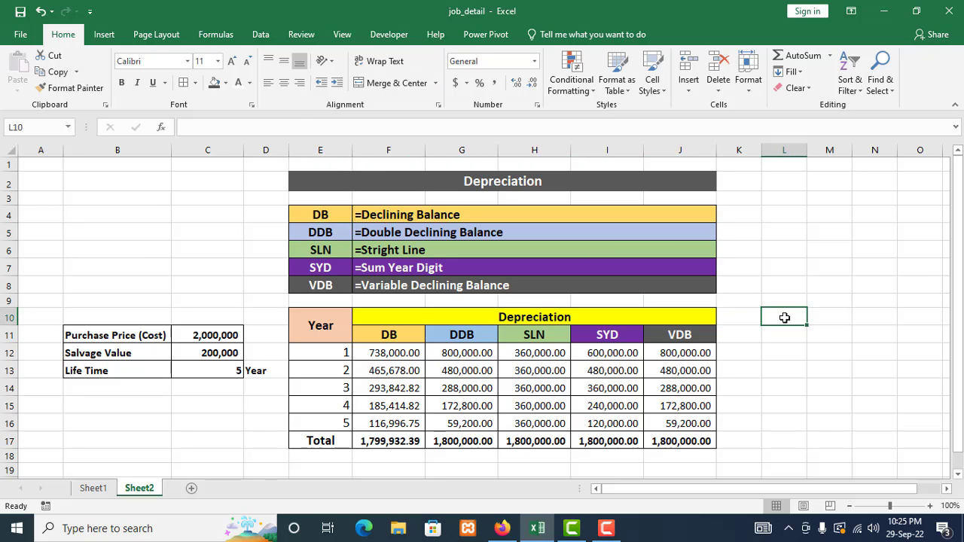
scroll(784, 317, down, 1)
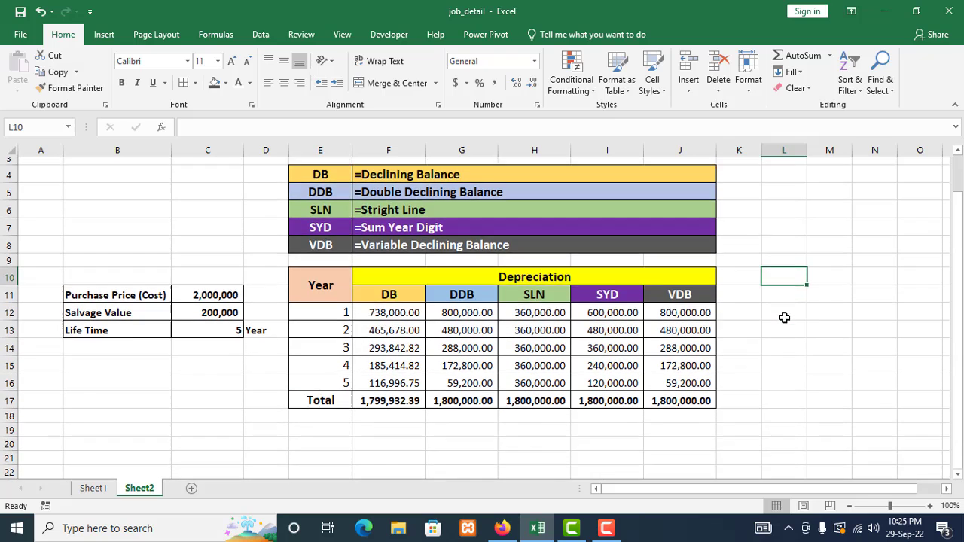
scroll(784, 317, up, 1)
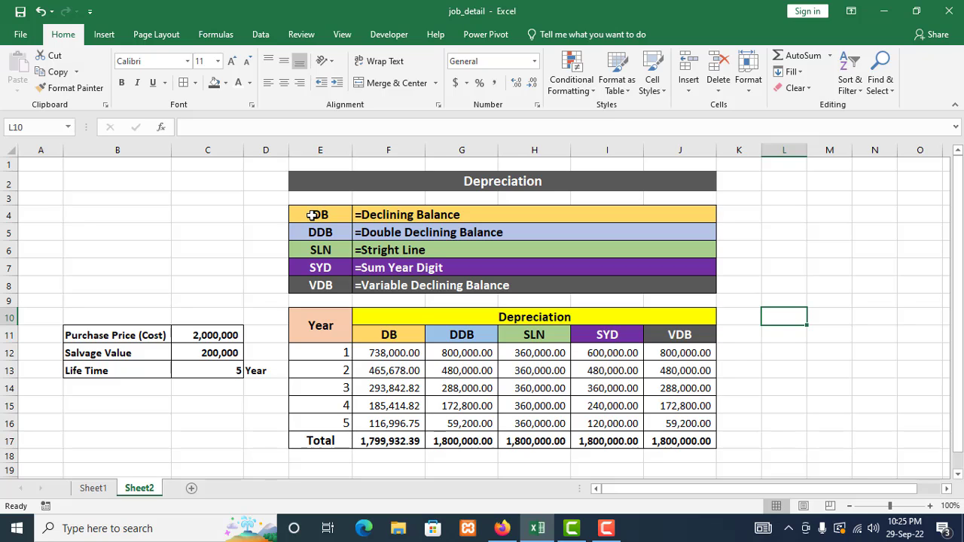
click(743, 285)
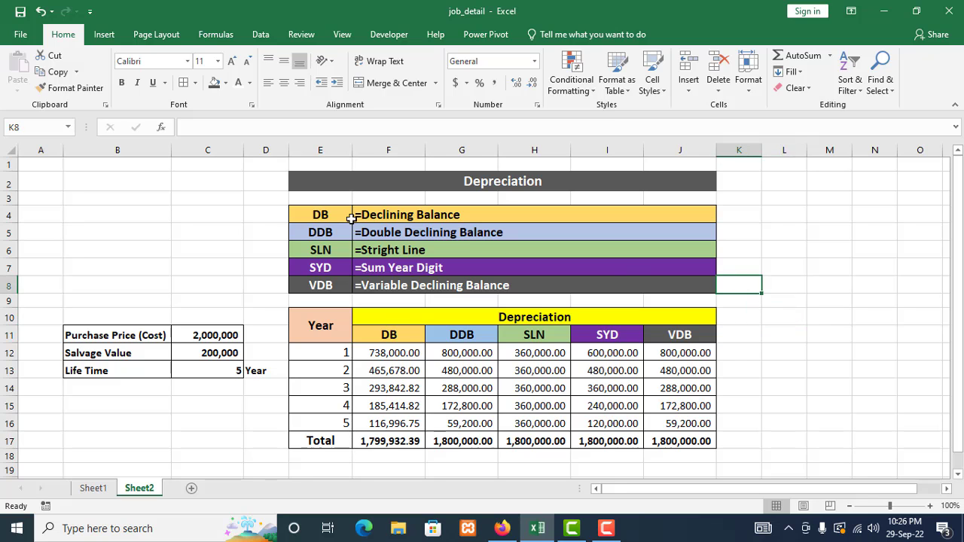
scroll(350, 218, down, 2)
scroll(351, 219, up, 2)
Examine the asset's purchase price, salvage value and life time in cells B11 to C13
click(118, 334)
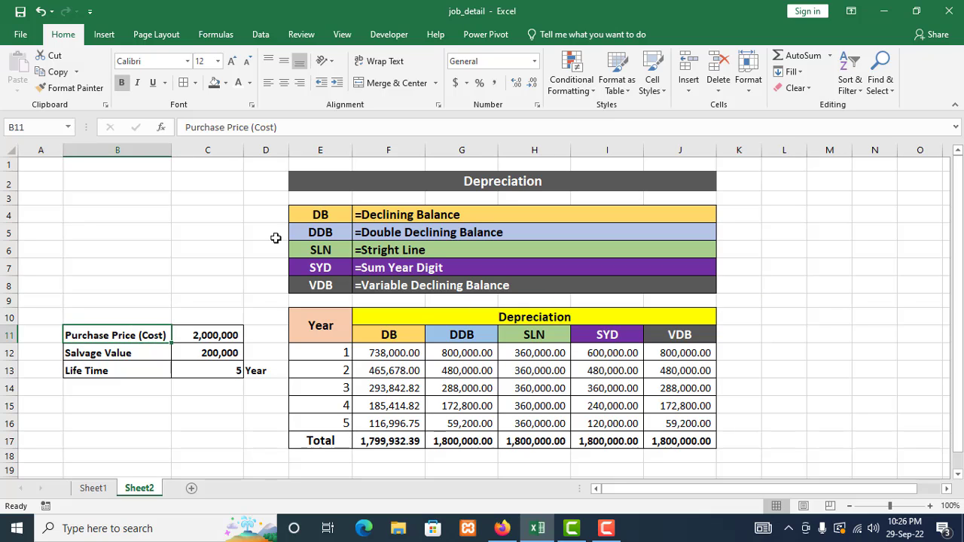
click(205, 291)
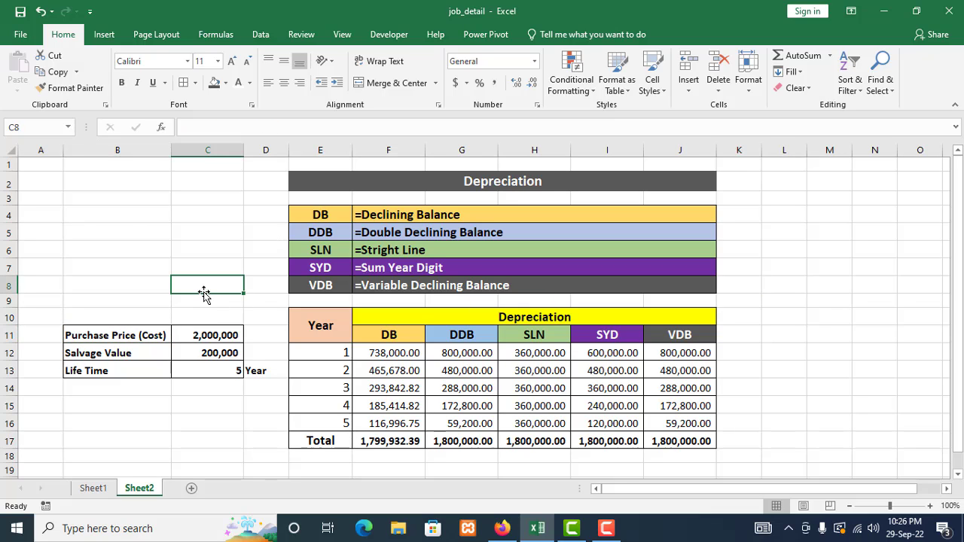
click(89, 337)
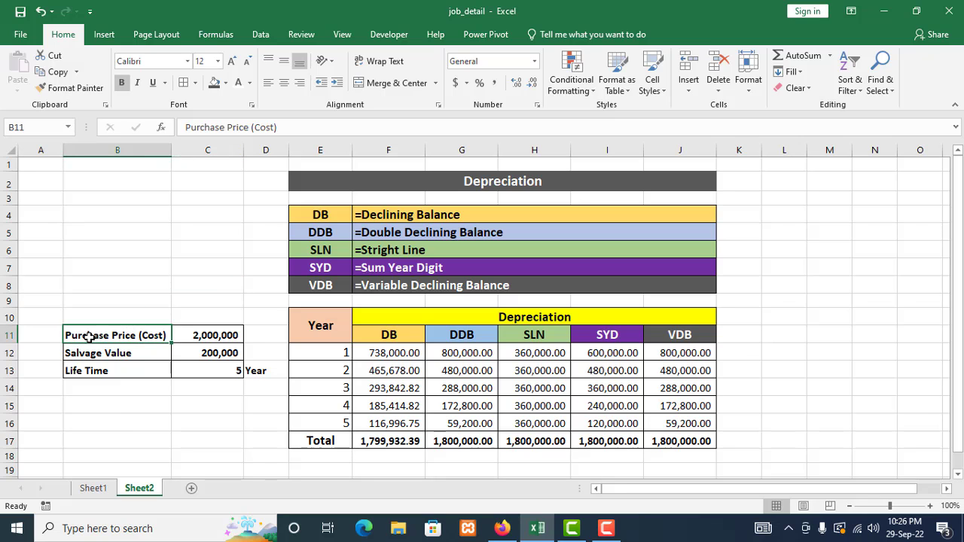
scroll(139, 324, down, 1)
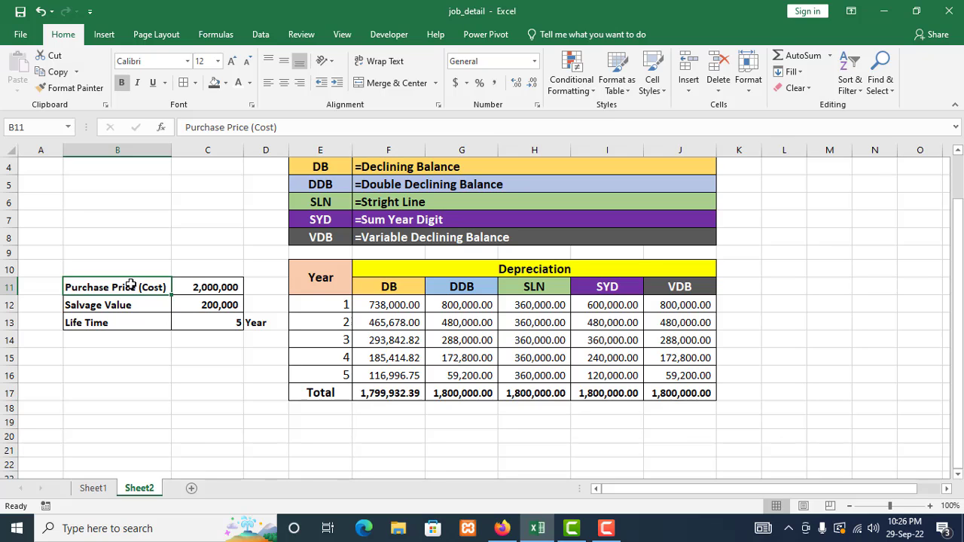
click(204, 288)
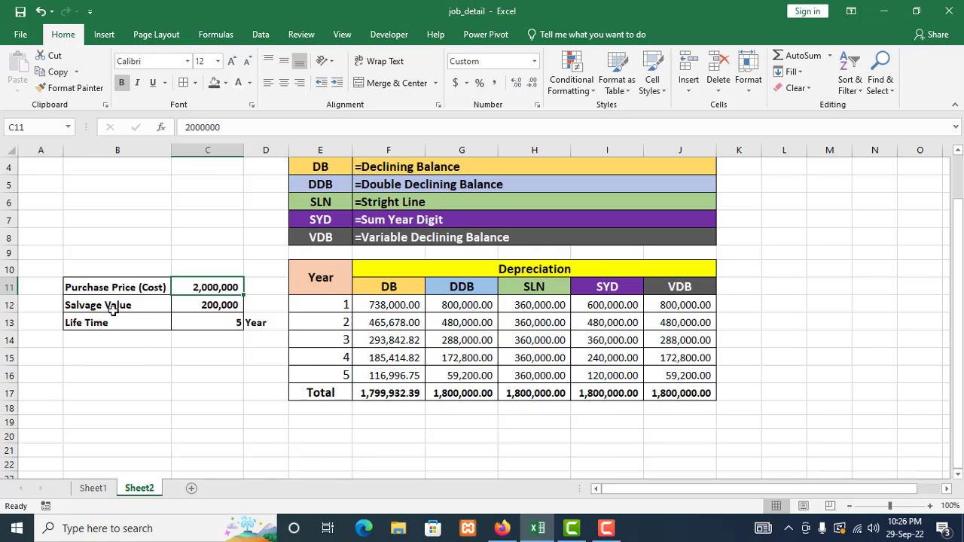
click(197, 306)
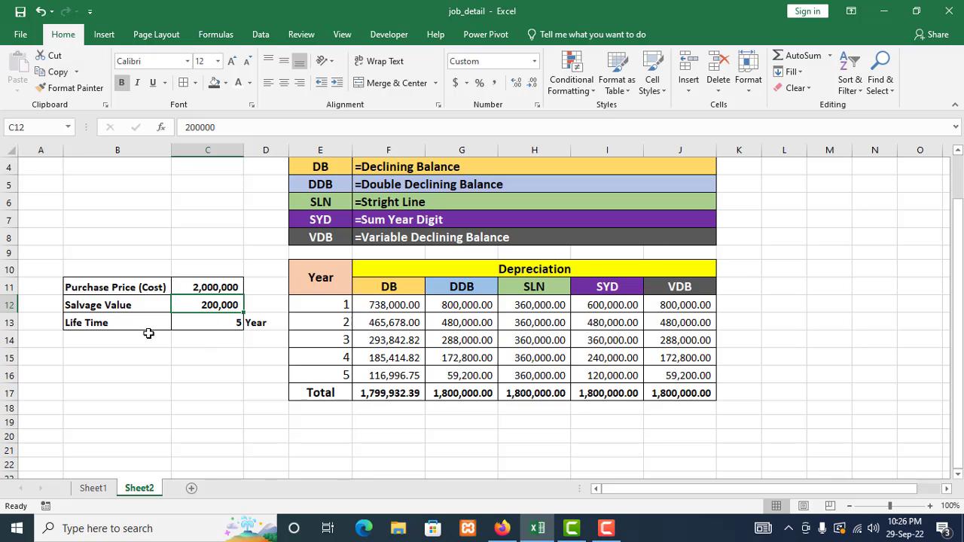
click(192, 325)
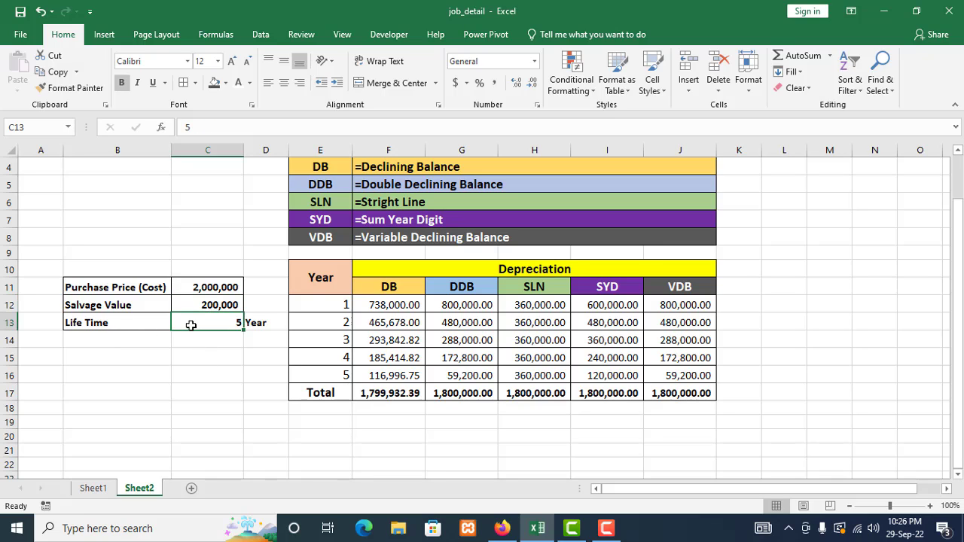
click(119, 326)
click(194, 359)
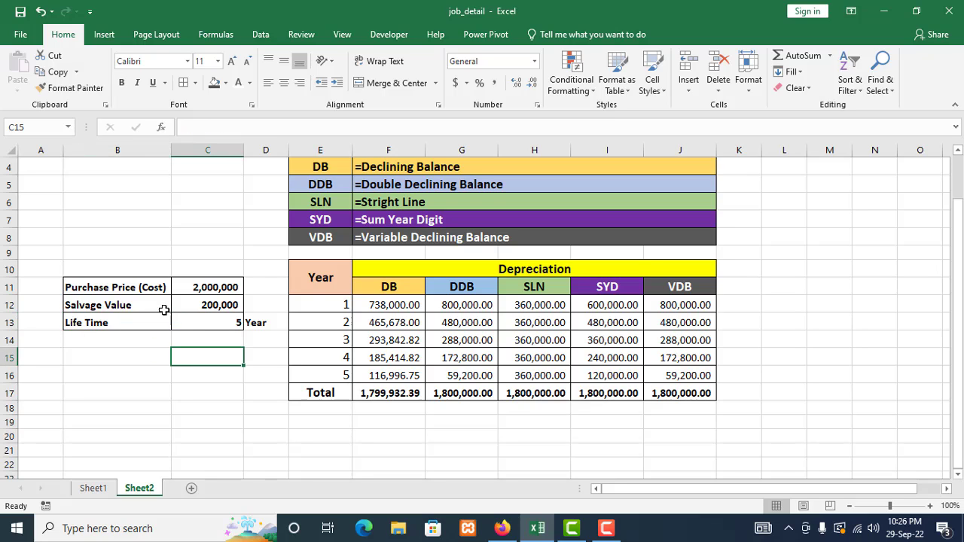
click(155, 288)
click(214, 285)
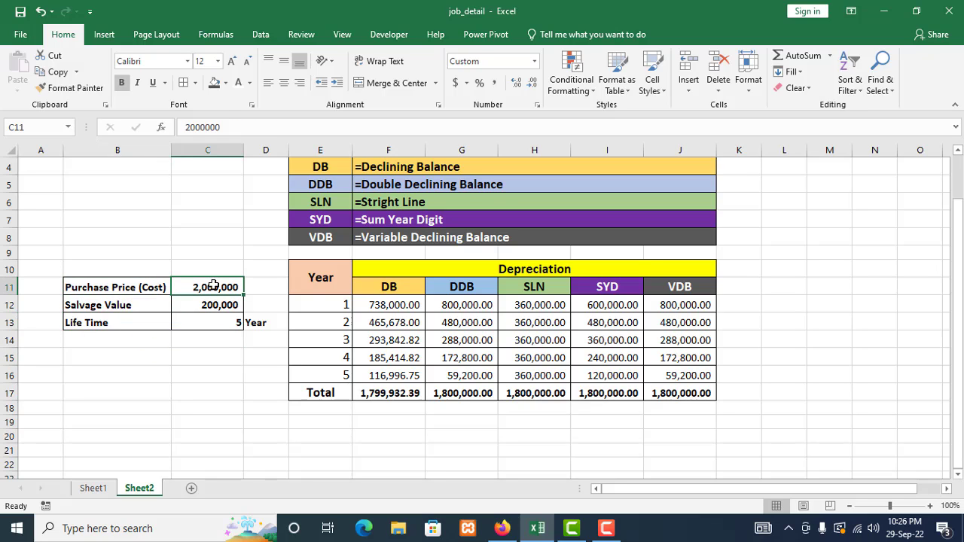
click(151, 304)
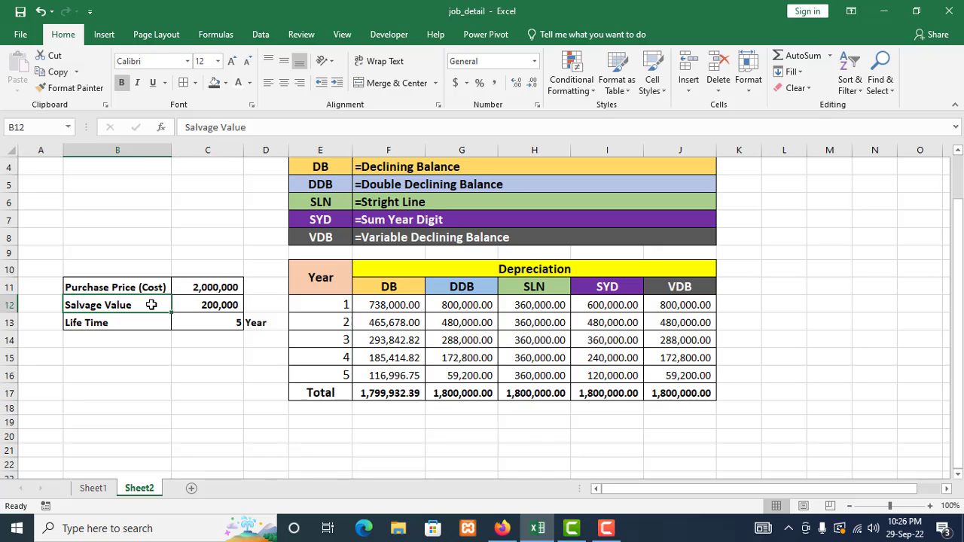
click(197, 307)
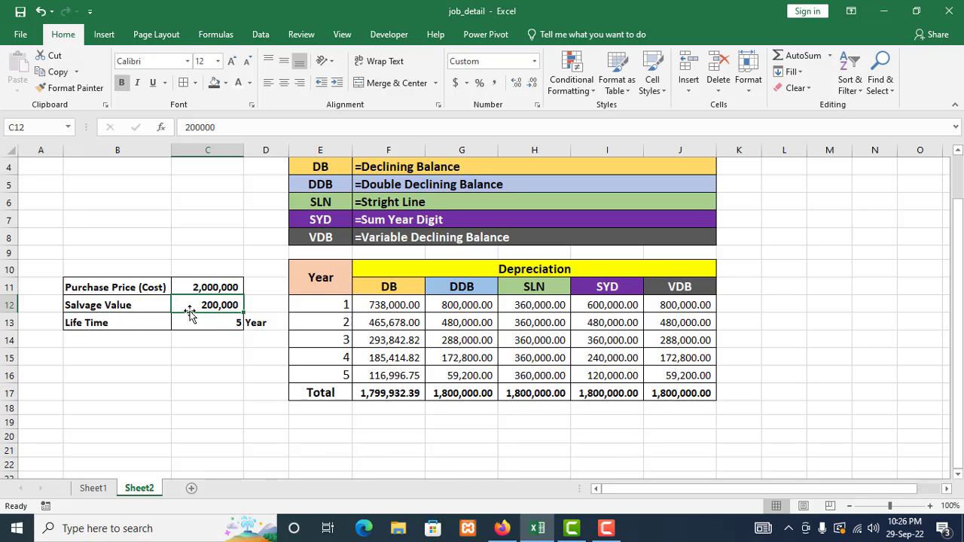
click(213, 321)
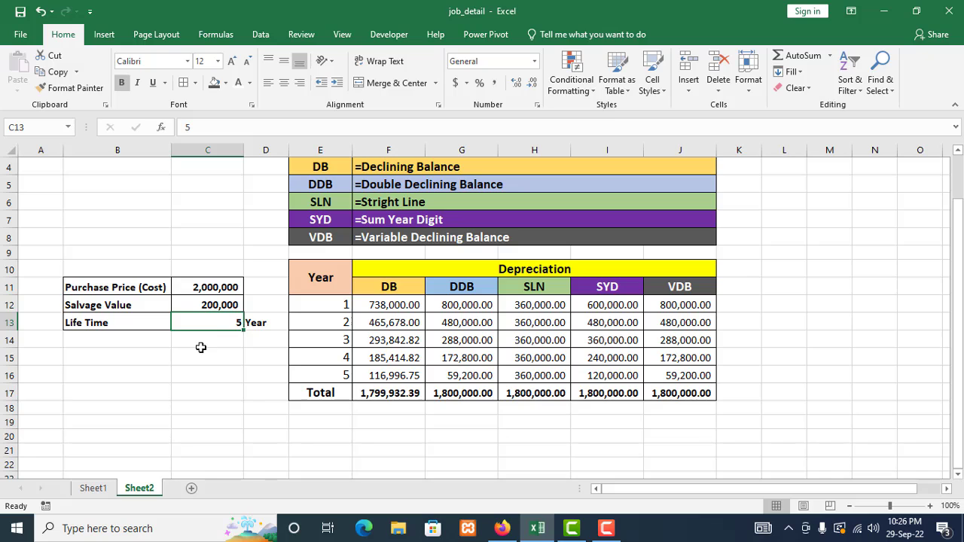
click(196, 304)
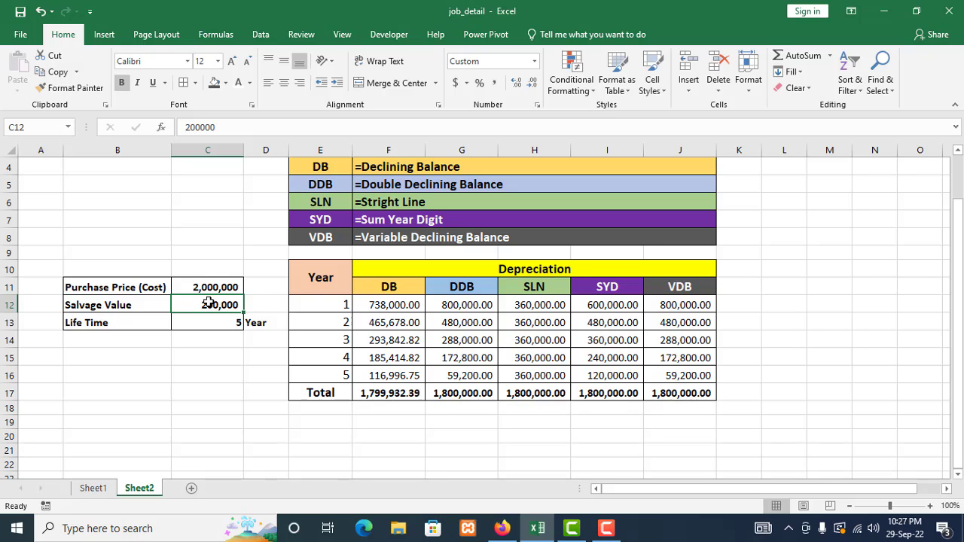
click(187, 357)
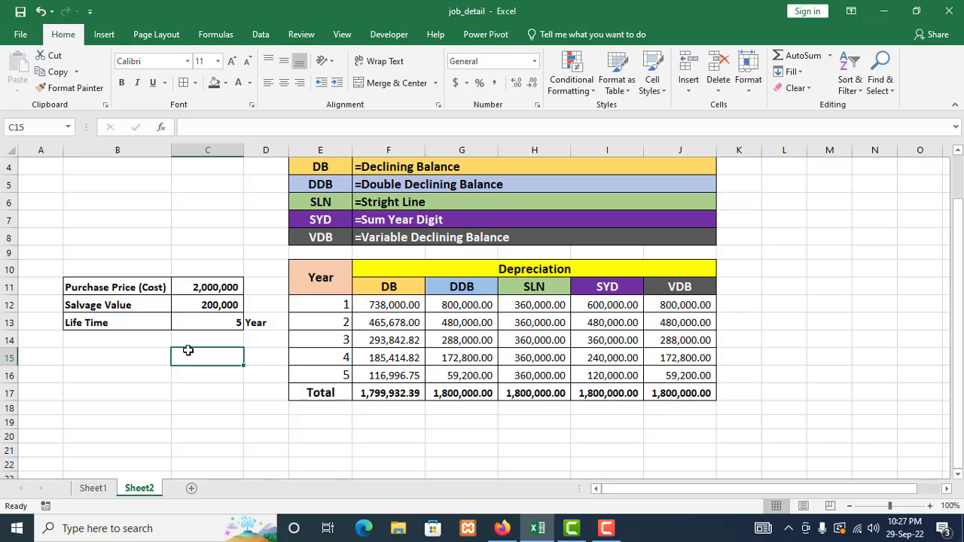
click(205, 272)
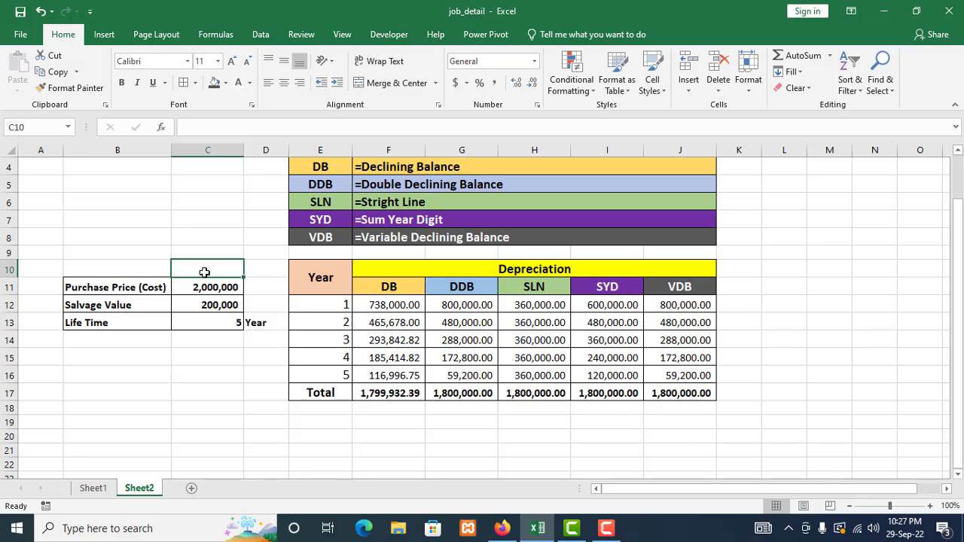
Review the Year column of the depreciation table, going through each year's cell from E12 to E16
scroll(210, 349, down, 2)
scroll(208, 301, up, 2)
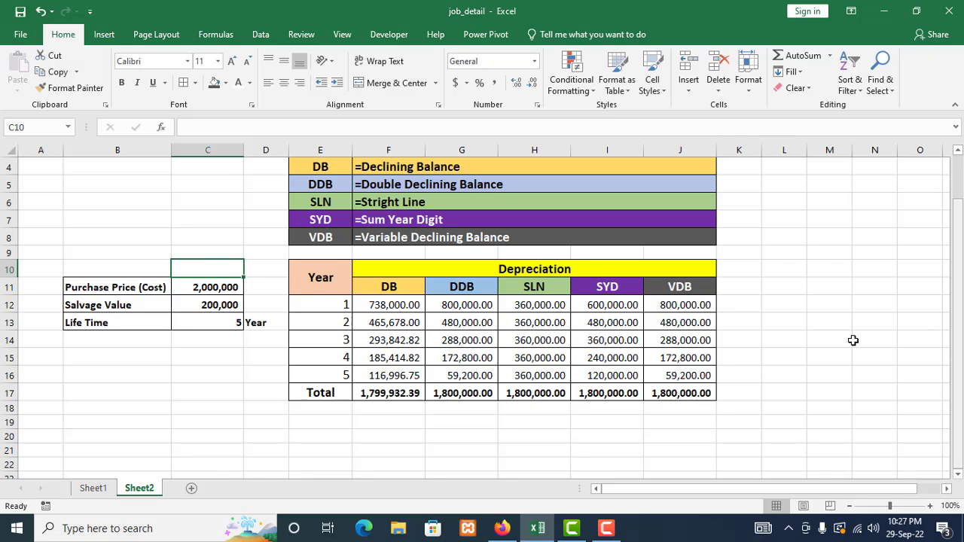
click(755, 302)
scroll(434, 338, down, 1)
scroll(411, 372, up, 1)
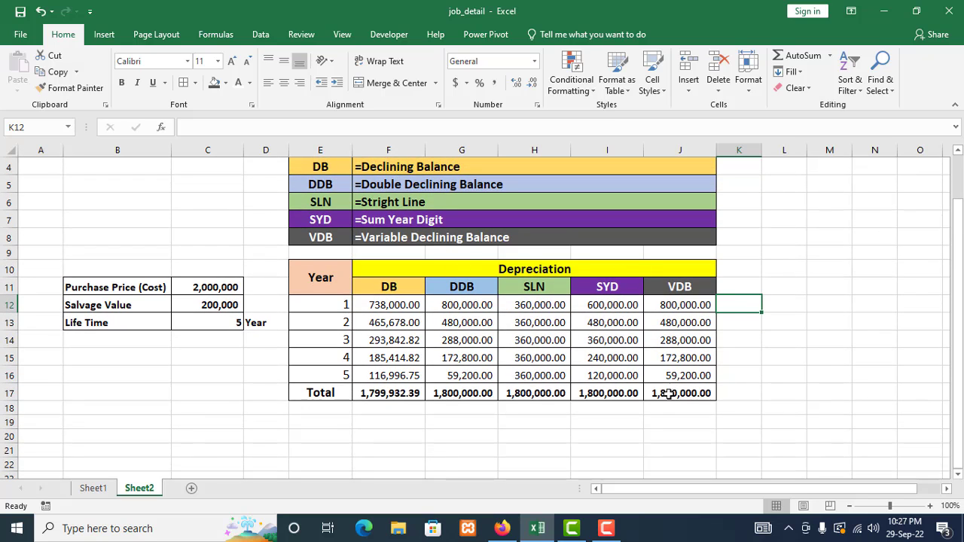
click(330, 274)
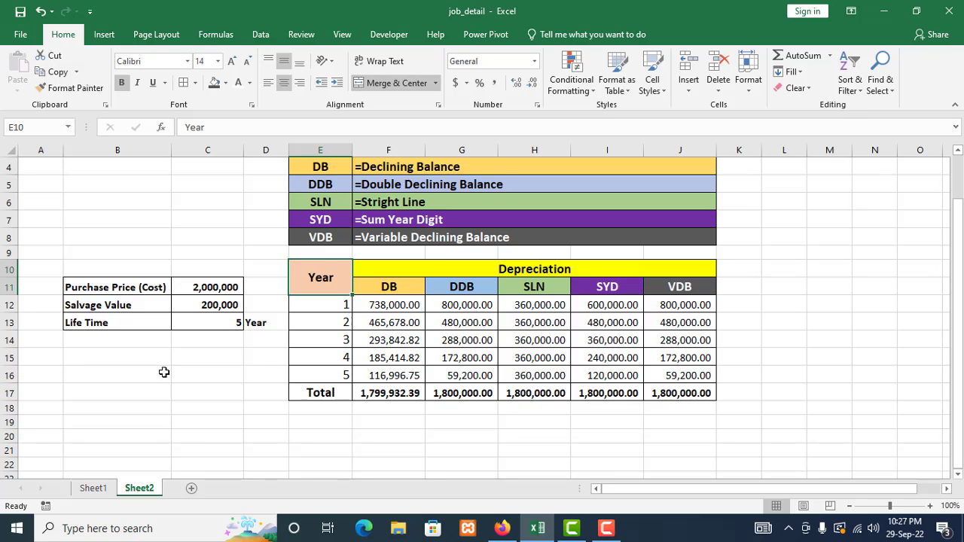
click(321, 306)
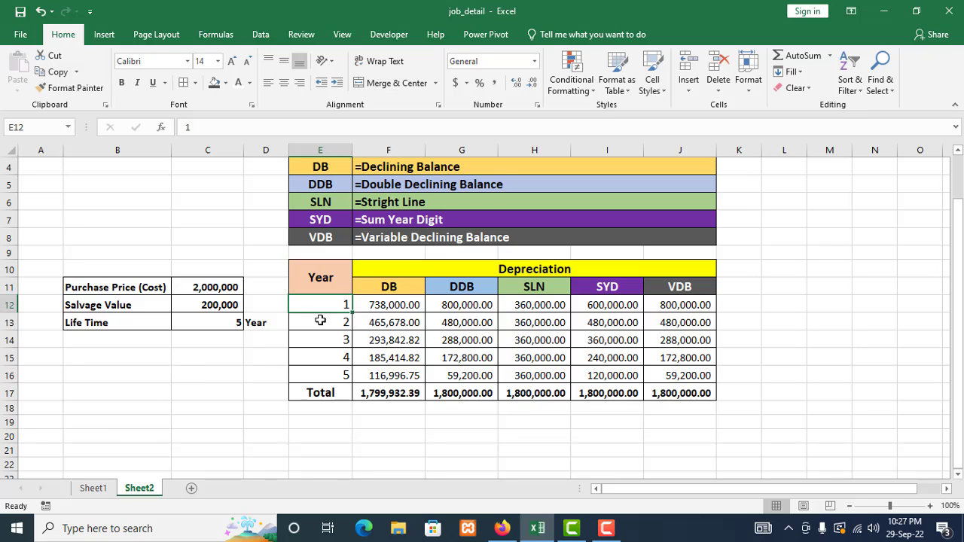
click(321, 323)
click(325, 341)
click(325, 354)
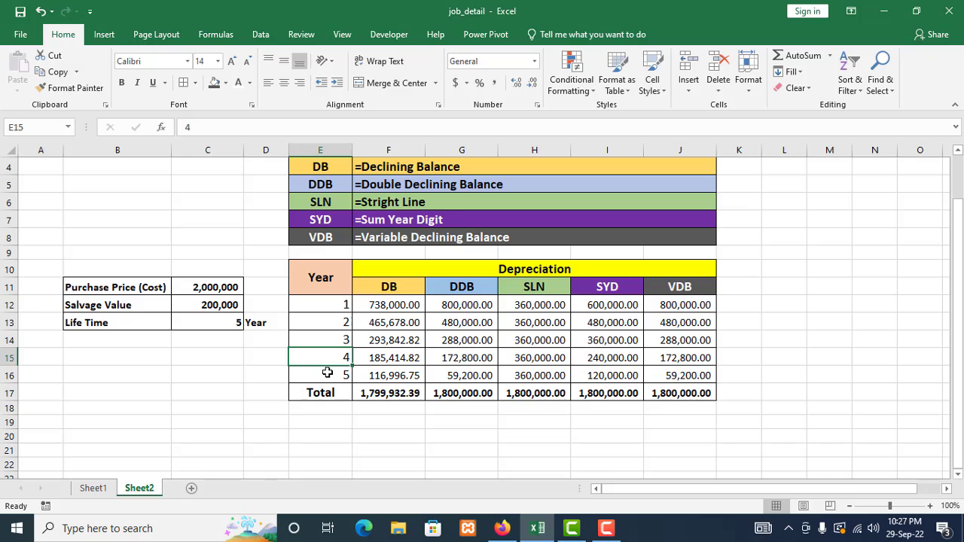
click(327, 372)
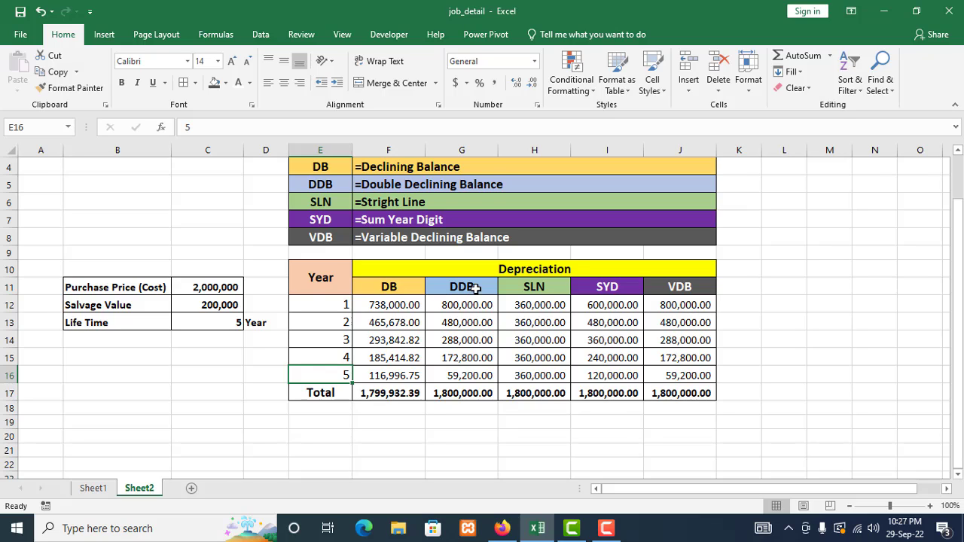
Clear all yearly depreciation values in F12:J16, keeping the Total row
click(430, 420)
drag(391, 306, 614, 307)
click(753, 336)
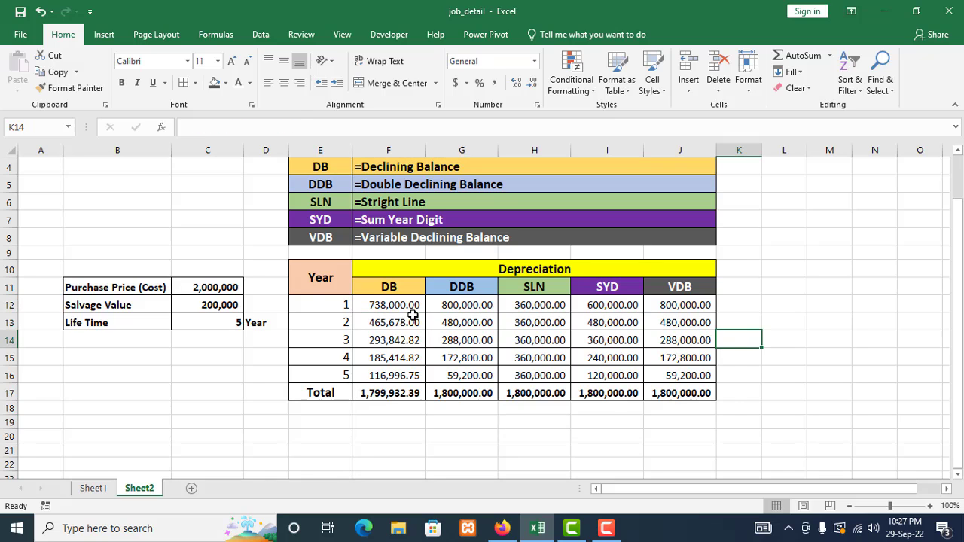
drag(403, 309, 697, 371)
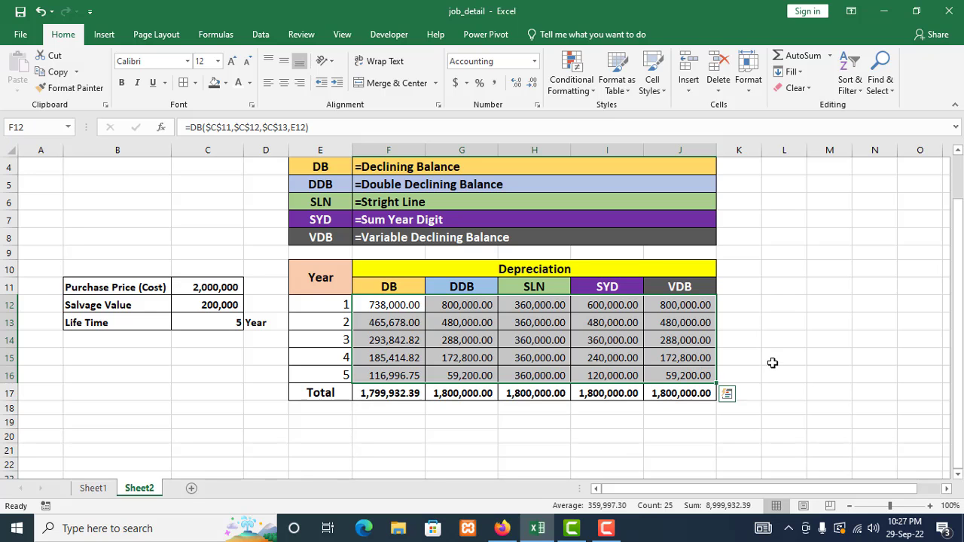
key(Delete)
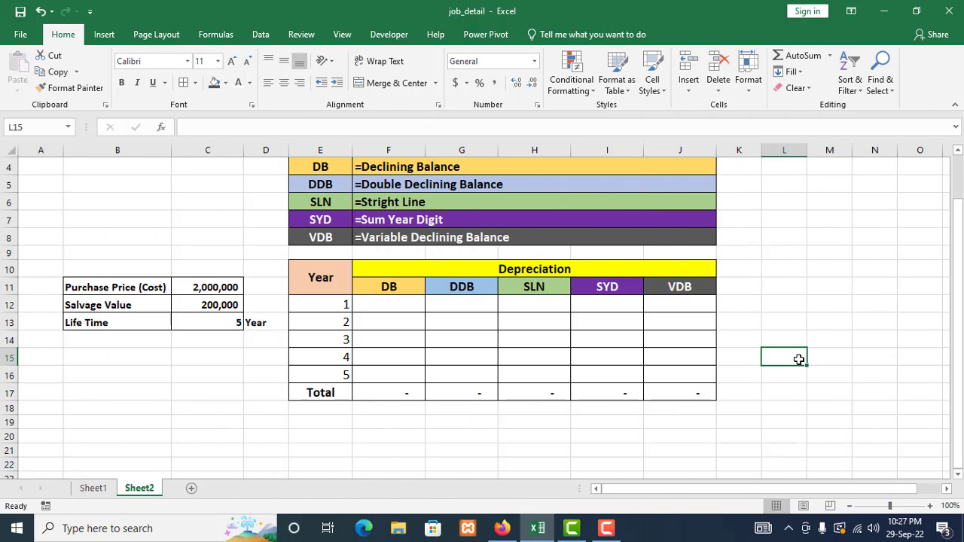
Start a DB formula in F12 with the purchase price as the absolute cost reference $C$11
click(380, 304)
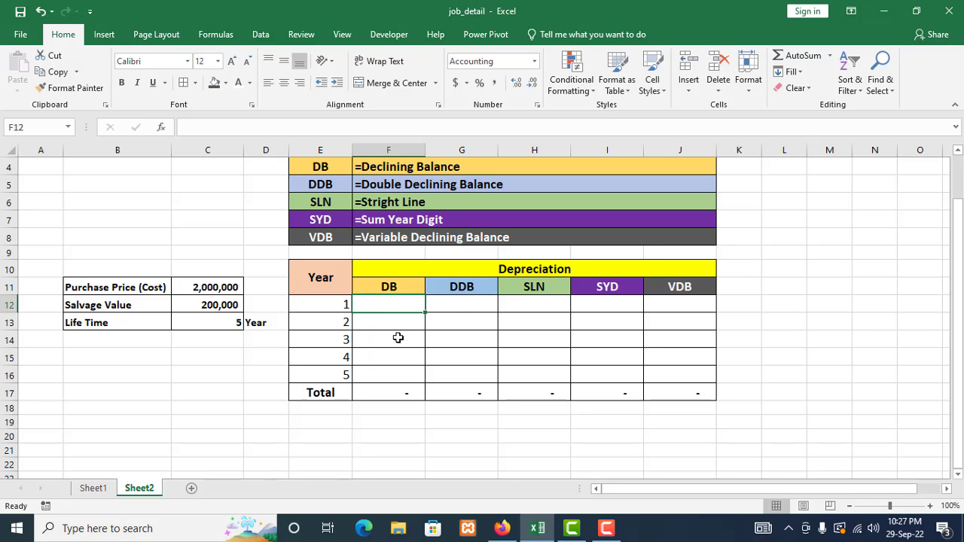
text(=)
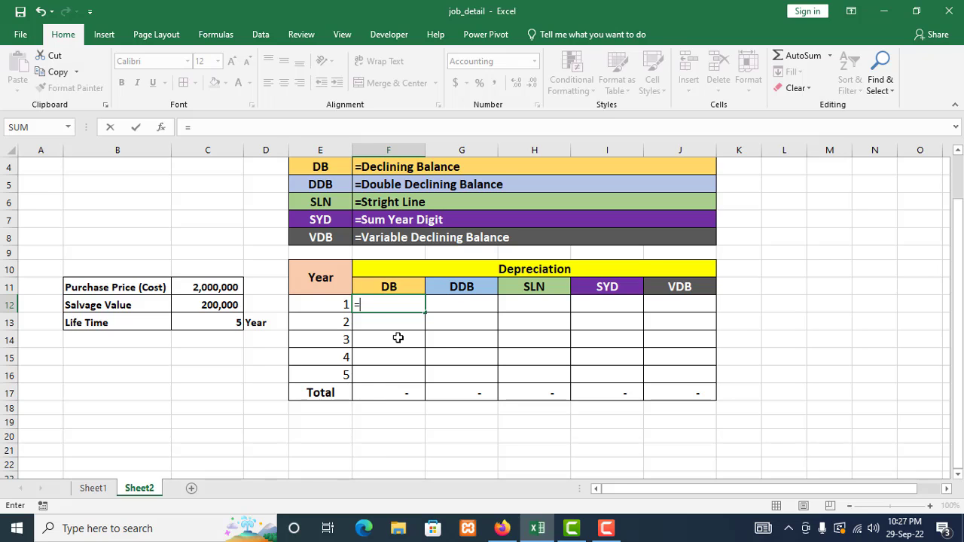
text(db)
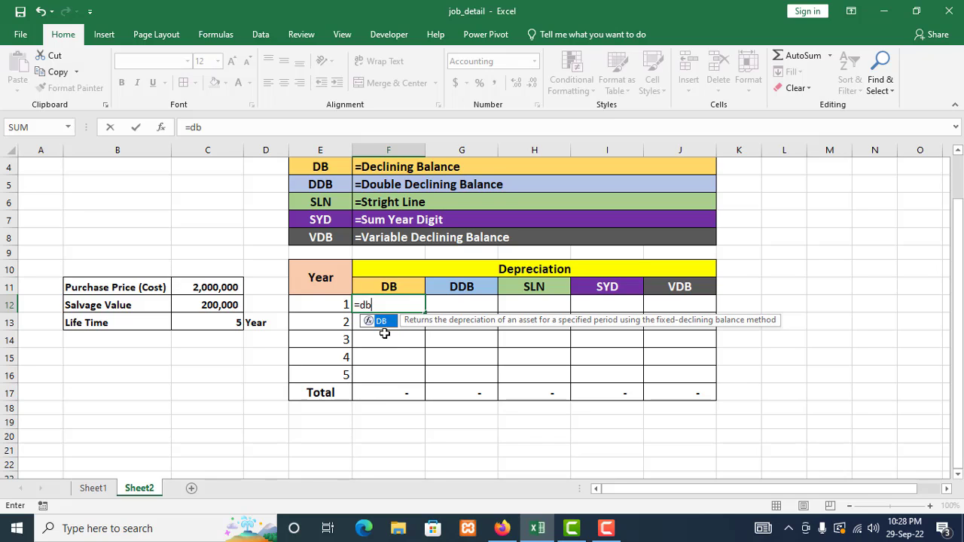
double_click(382, 324)
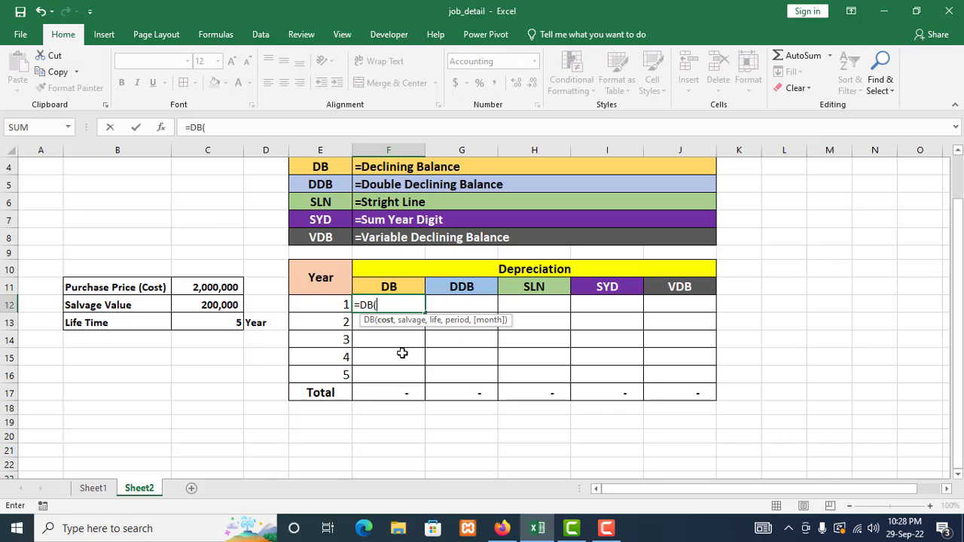
click(232, 289)
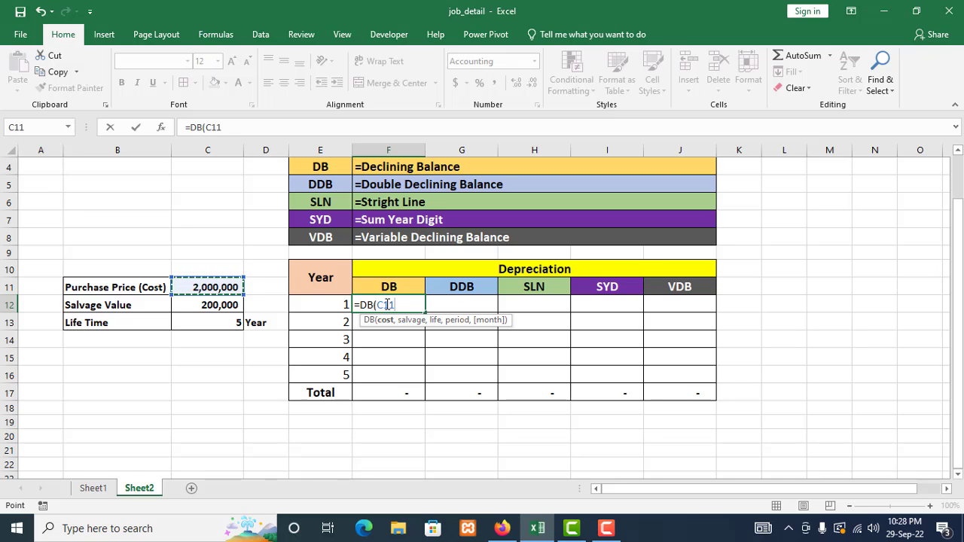
key(F4)
key(F4)
key(F4)
key(F4)
key(F4)
text(,)
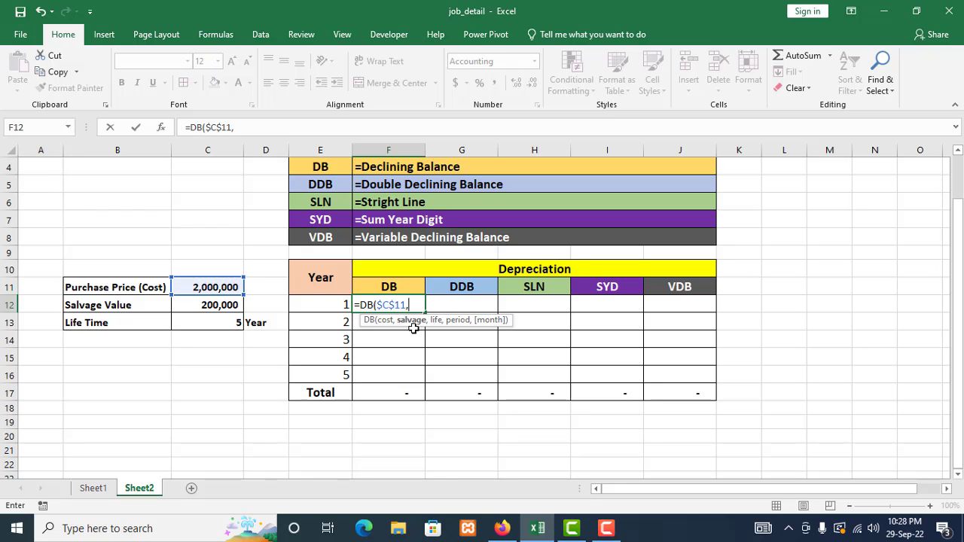
Complete the DB formula in F12 with salvage $C$12, life $C$13 and period E12
click(219, 305)
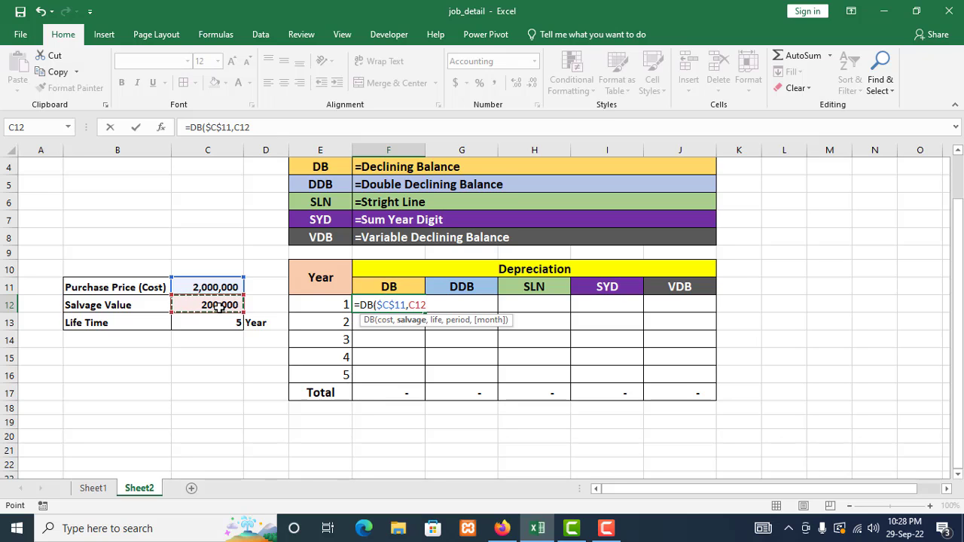
key(F4)
text(,)
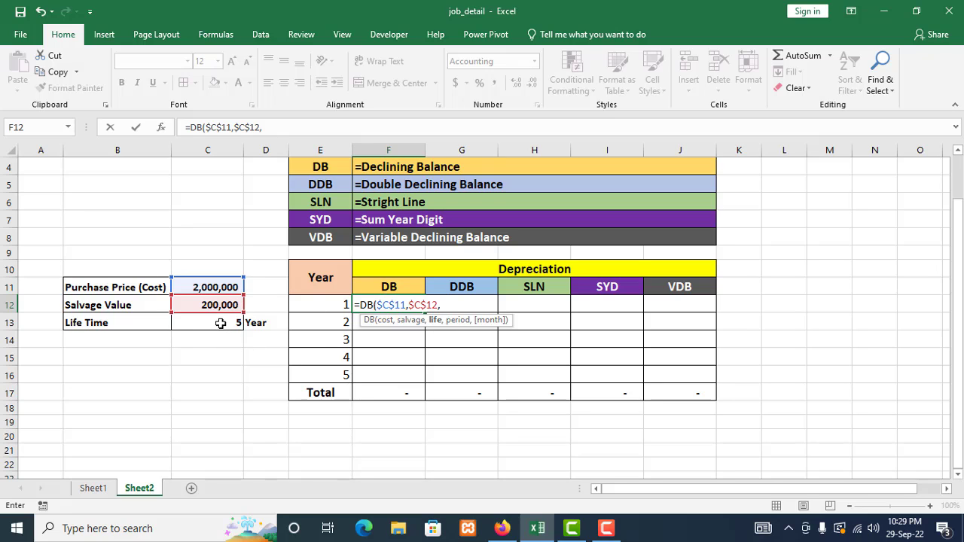
click(221, 323)
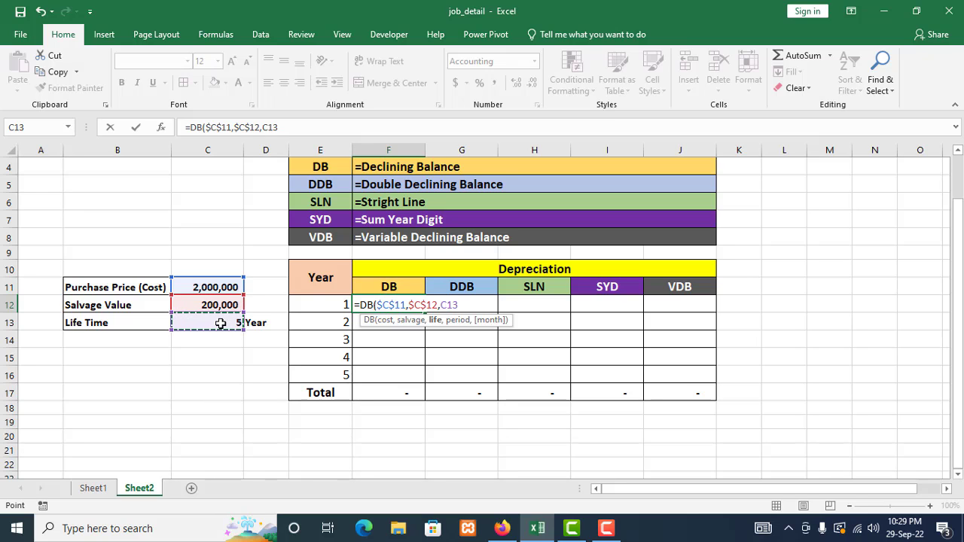
key(F4)
text(,)
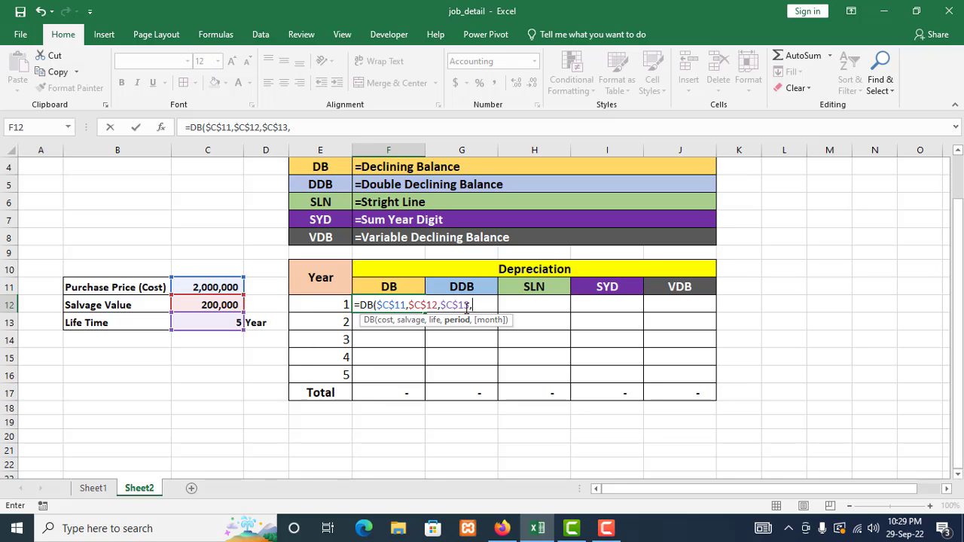
click(329, 305)
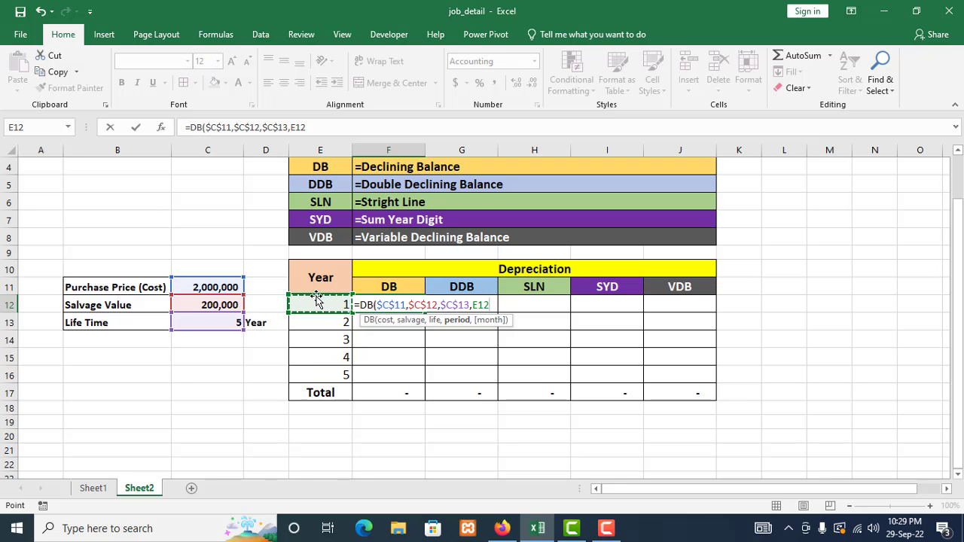
text())
key(Return)
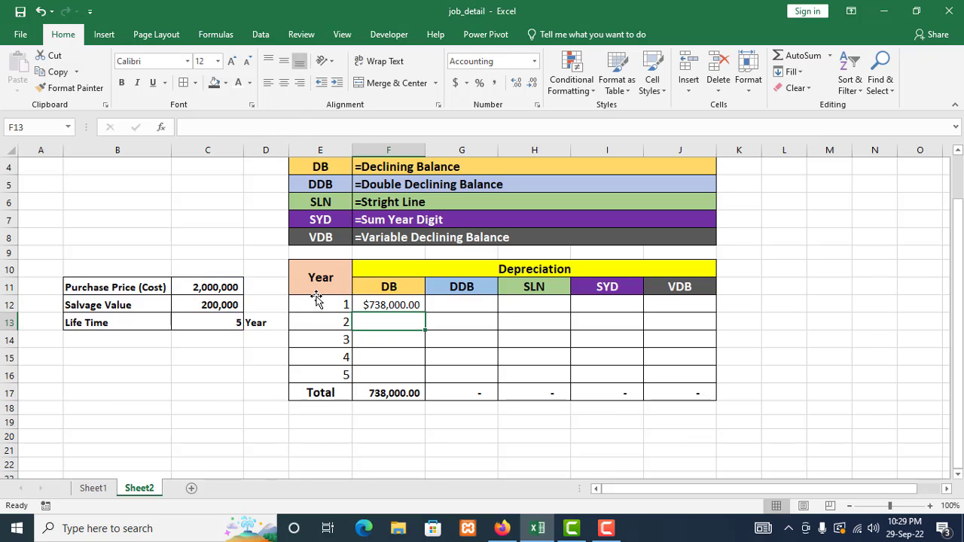
Apply comma style to F12, fill the DB formula down to F16 and check the column's total
click(379, 305)
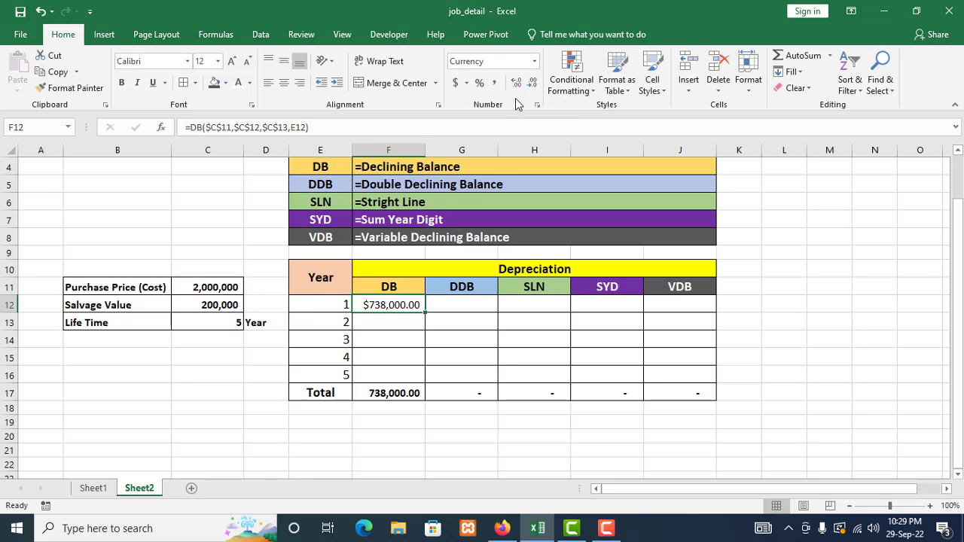
click(495, 84)
double_click(426, 312)
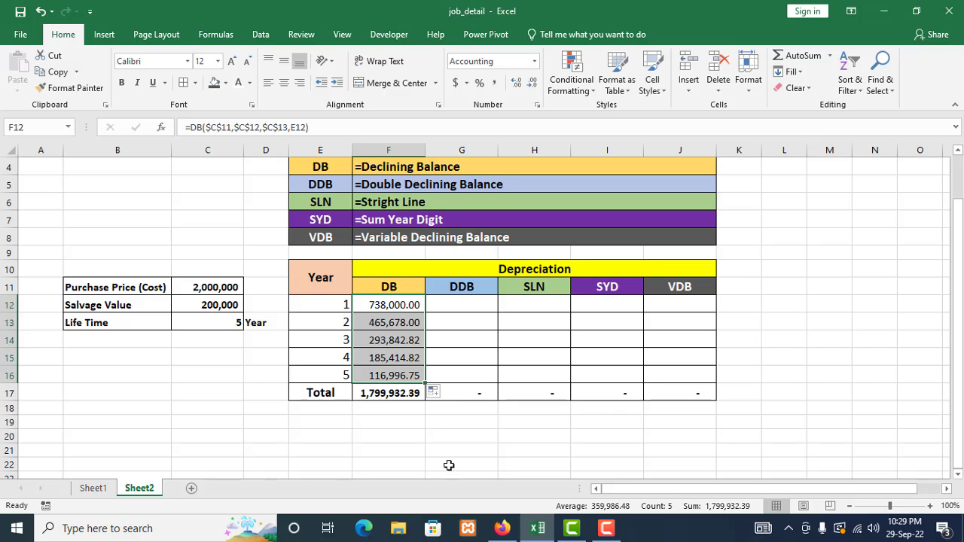
click(398, 438)
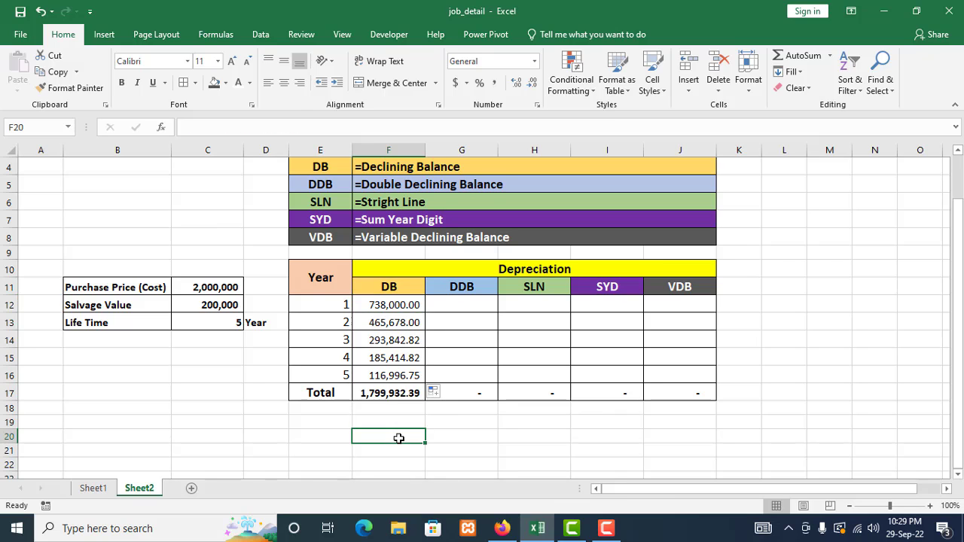
click(387, 302)
click(393, 394)
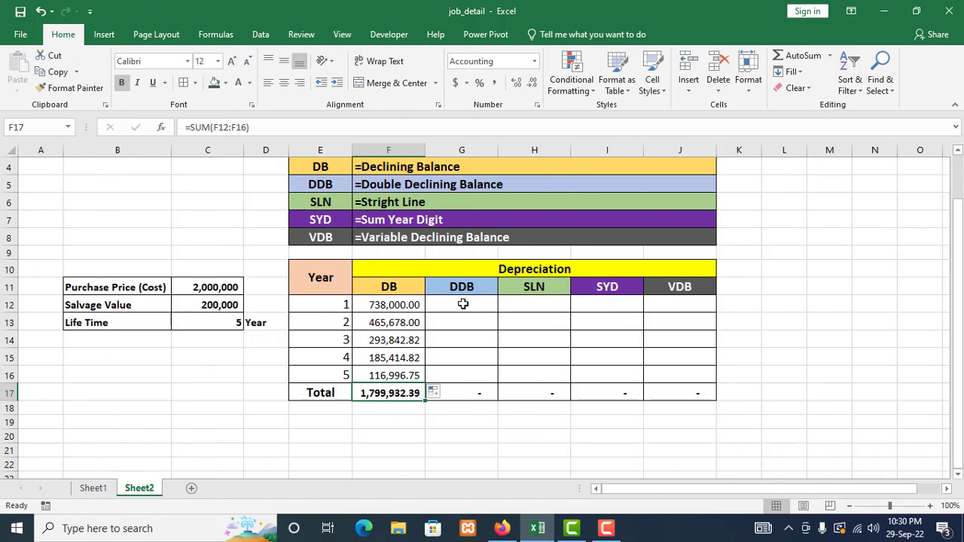
Start a DDB formula in G12 with the purchase price as the absolute cost reference $C$11
click(463, 304)
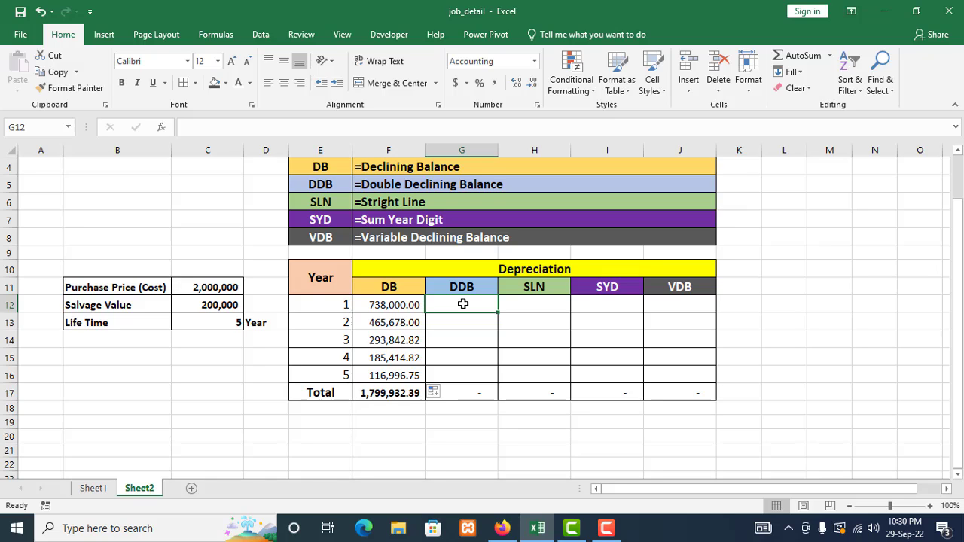
text(=)
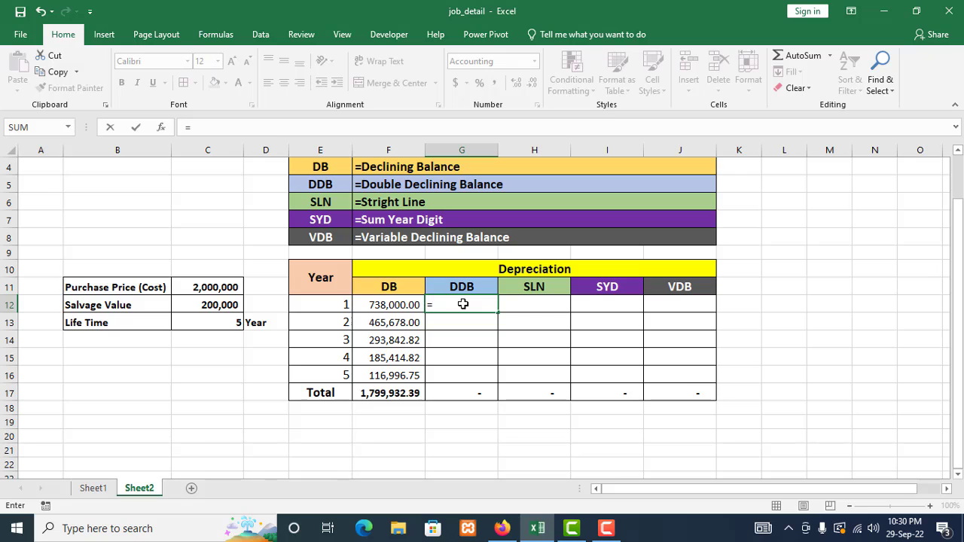
text(dd)
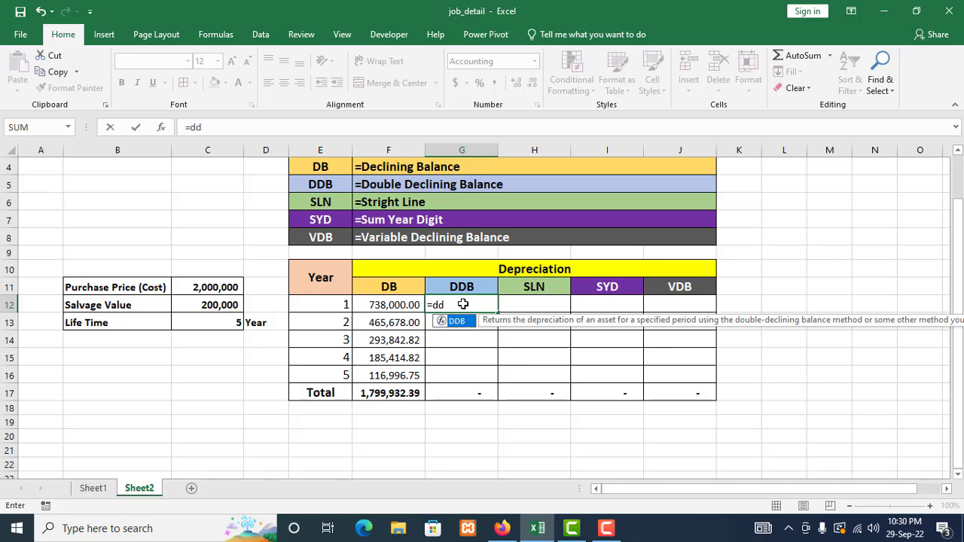
text(b)
double_click(461, 322)
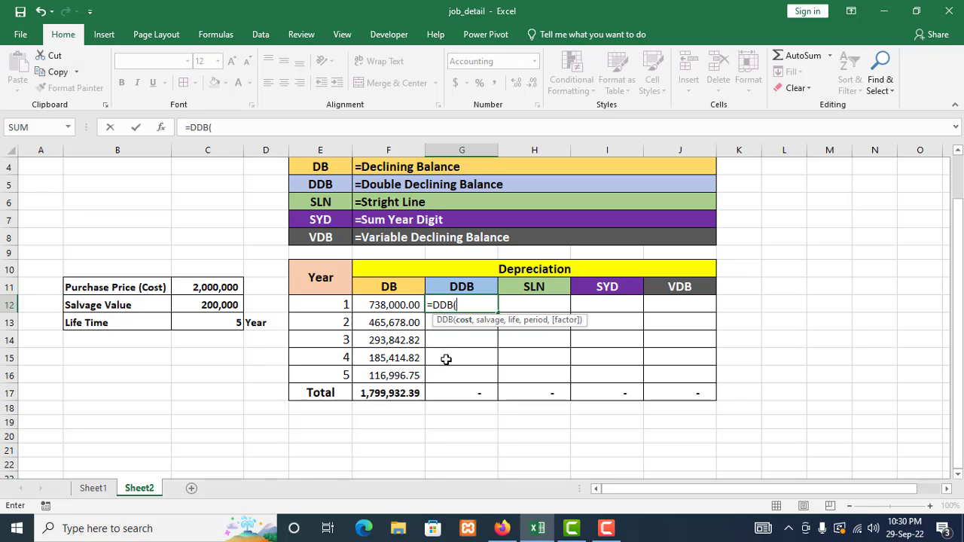
click(214, 288)
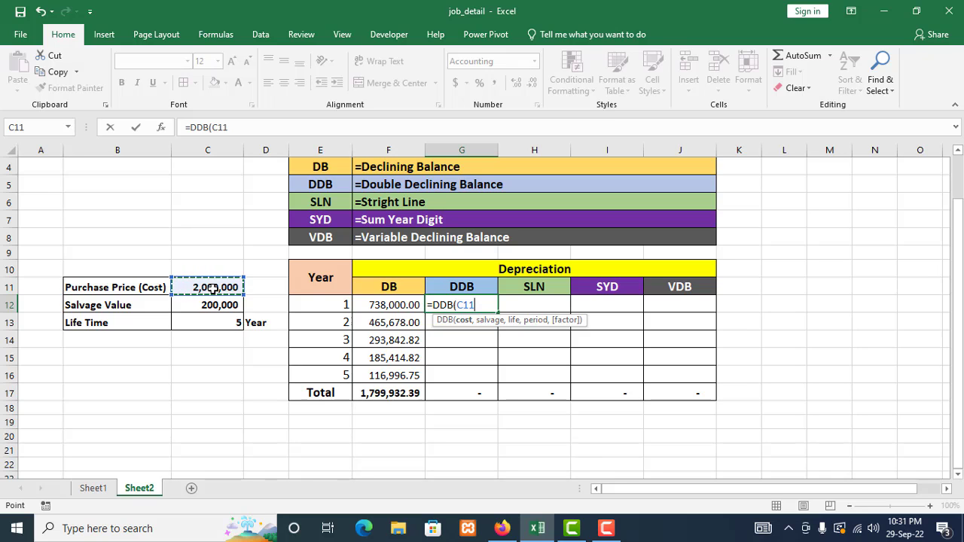
key(F4)
text(,)
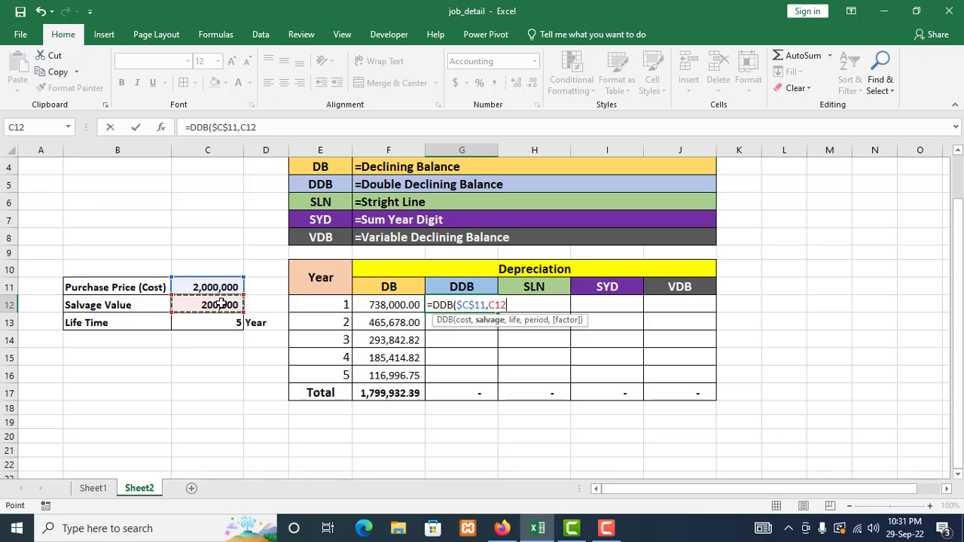
Complete the DDB formula in G12 with salvage $C$12, life $C$13 and period E12
key(F4)
text(,)
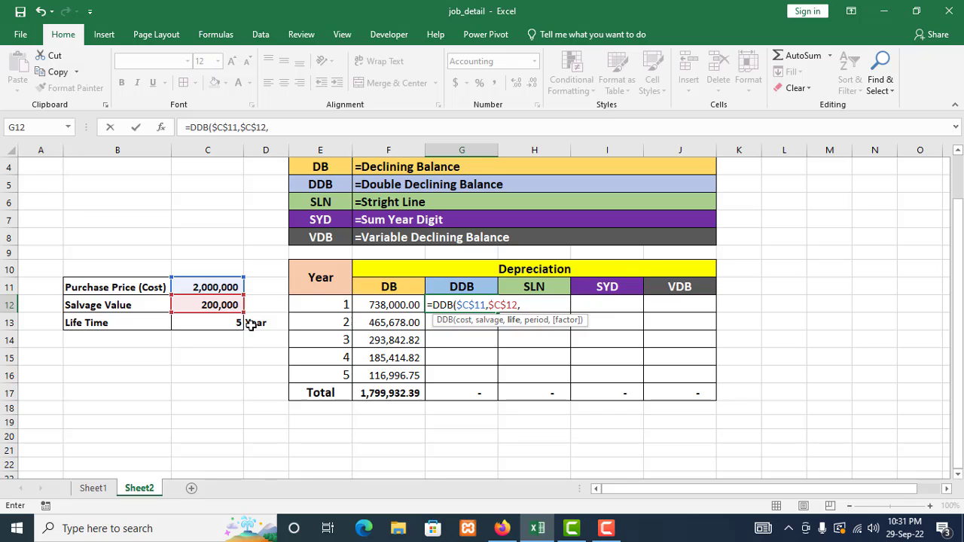
click(236, 324)
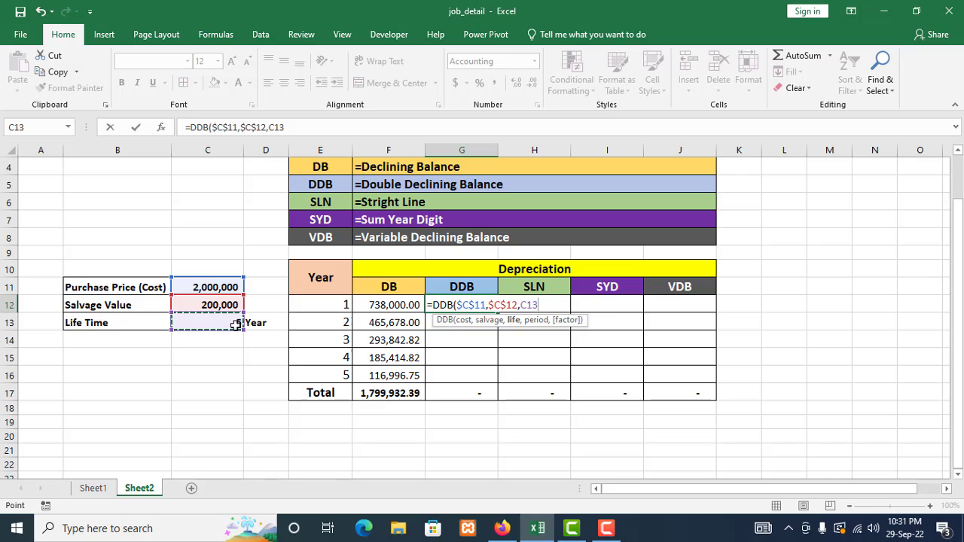
key(F4)
text(,)
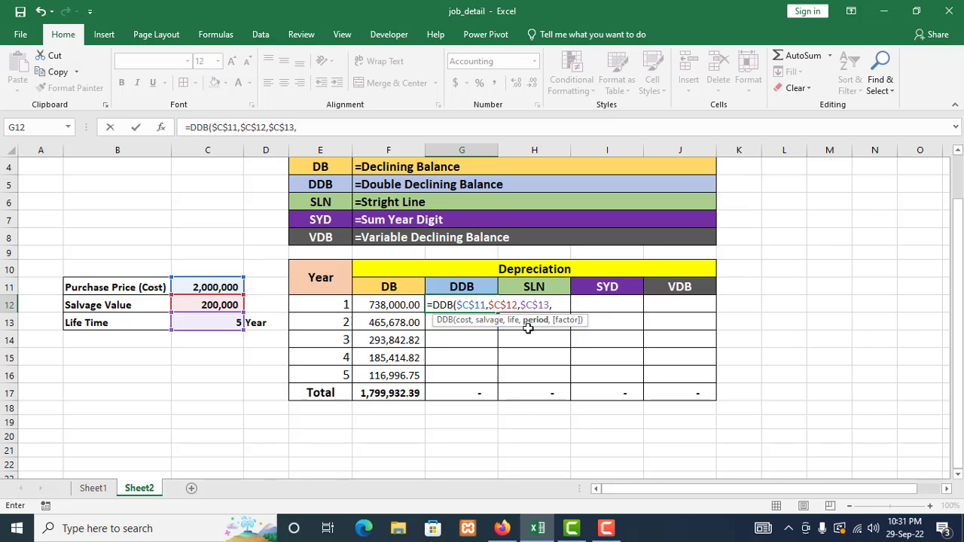
click(338, 303)
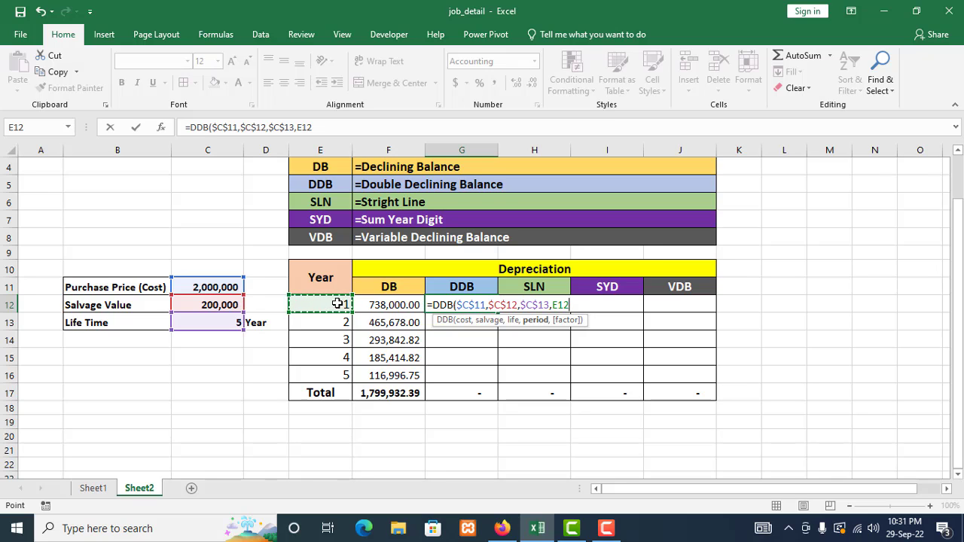
text())
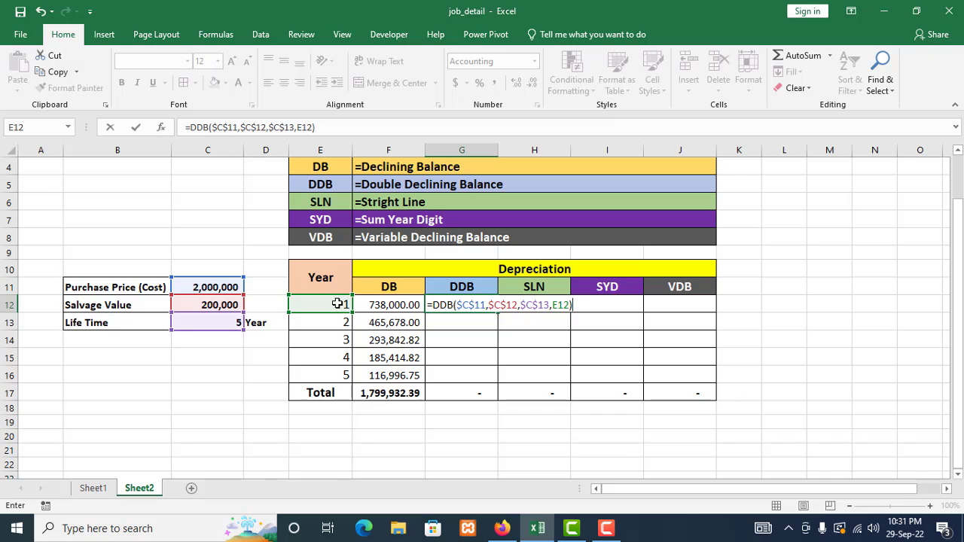
key(Return)
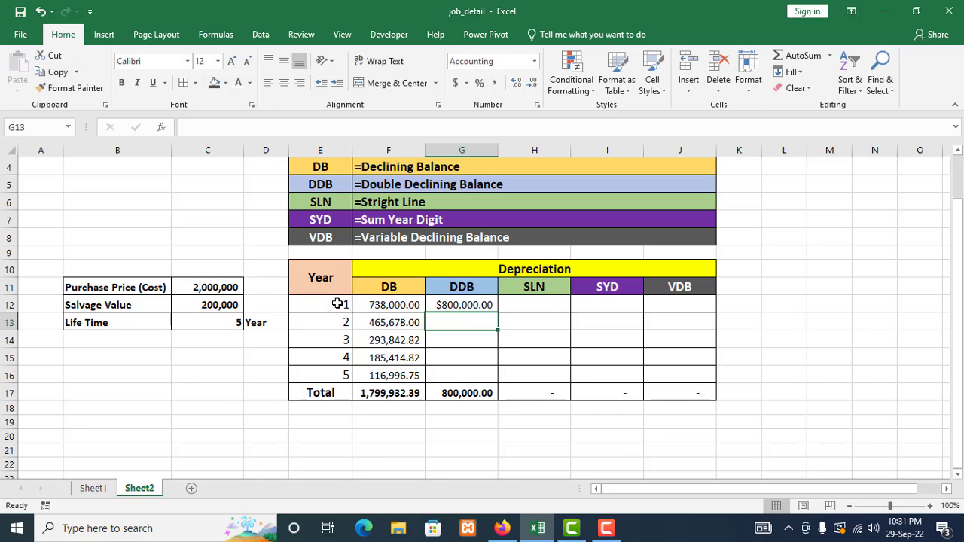
Apply comma style to G12, fill the DDB formula down to G16 and check the column's total
click(449, 305)
click(494, 83)
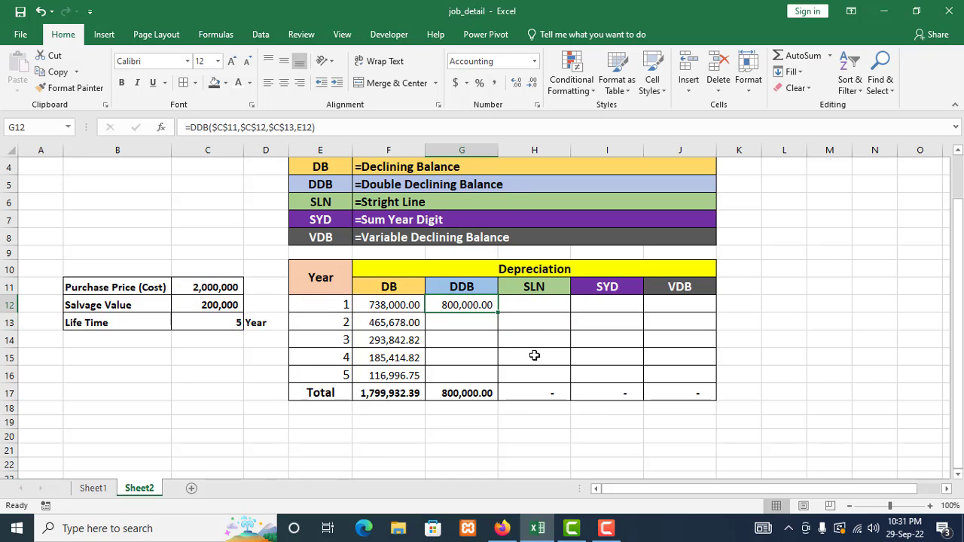
double_click(497, 312)
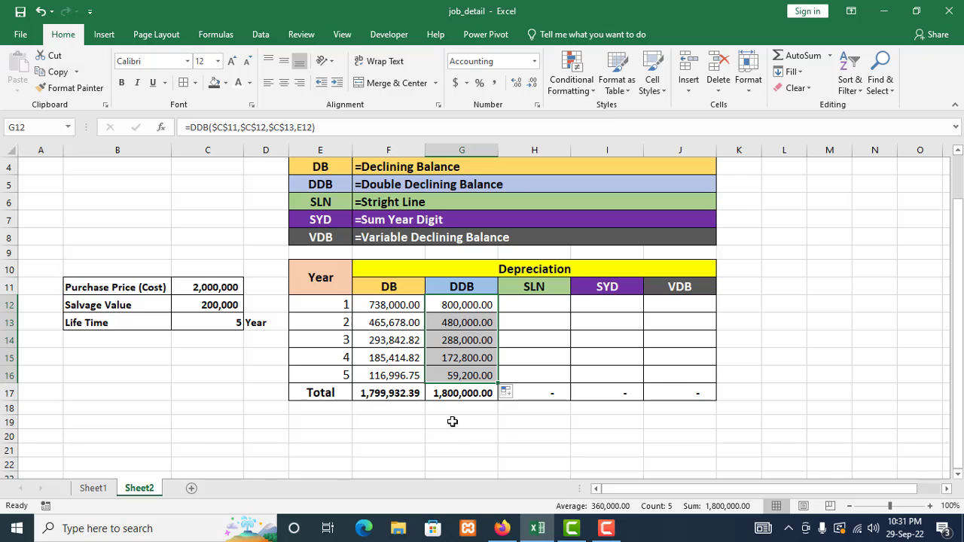
click(457, 304)
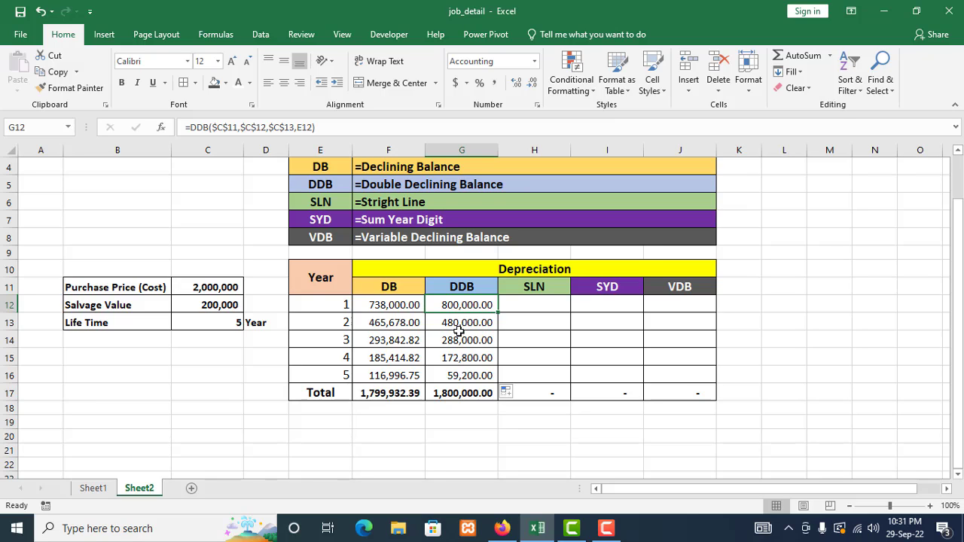
click(465, 395)
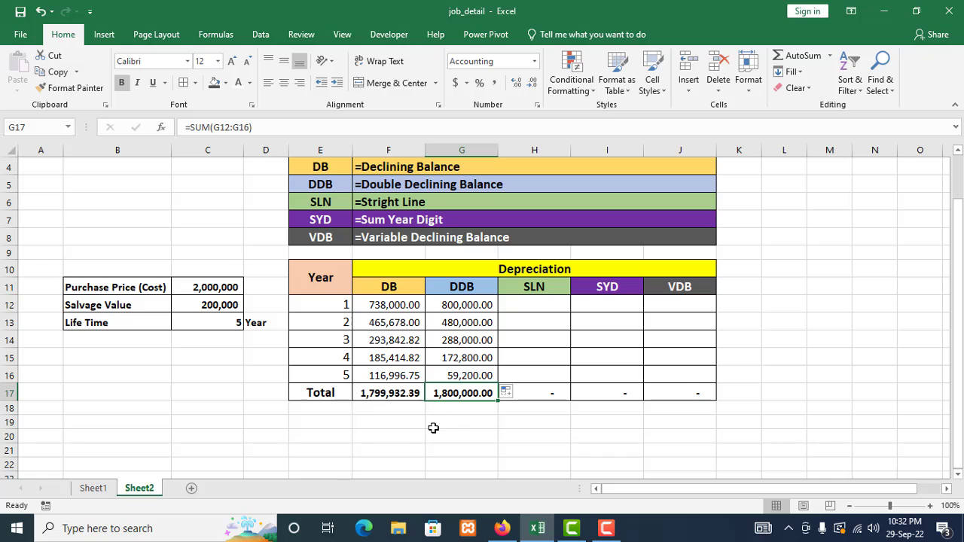
Start an SLN formula in H12 with the purchase price as the absolute cost reference $C$11
click(468, 424)
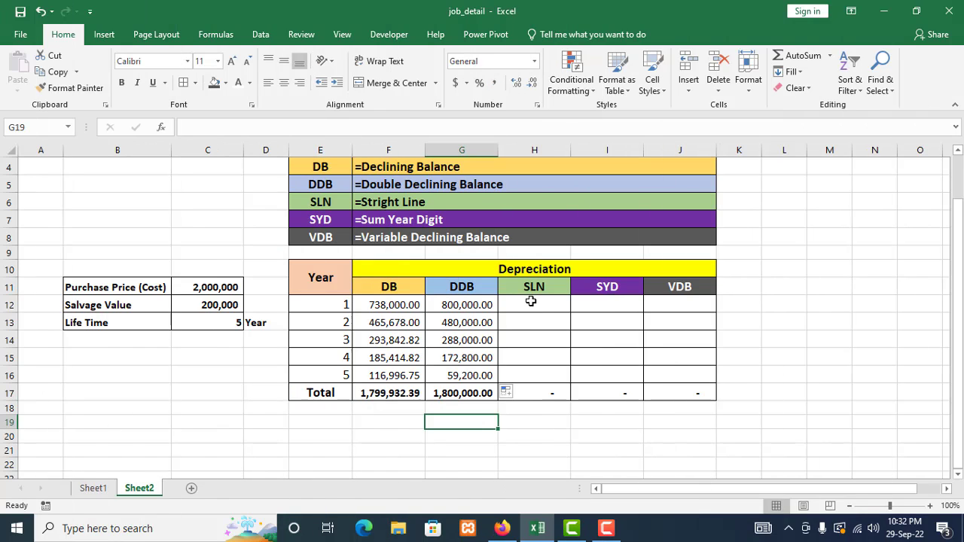
click(532, 303)
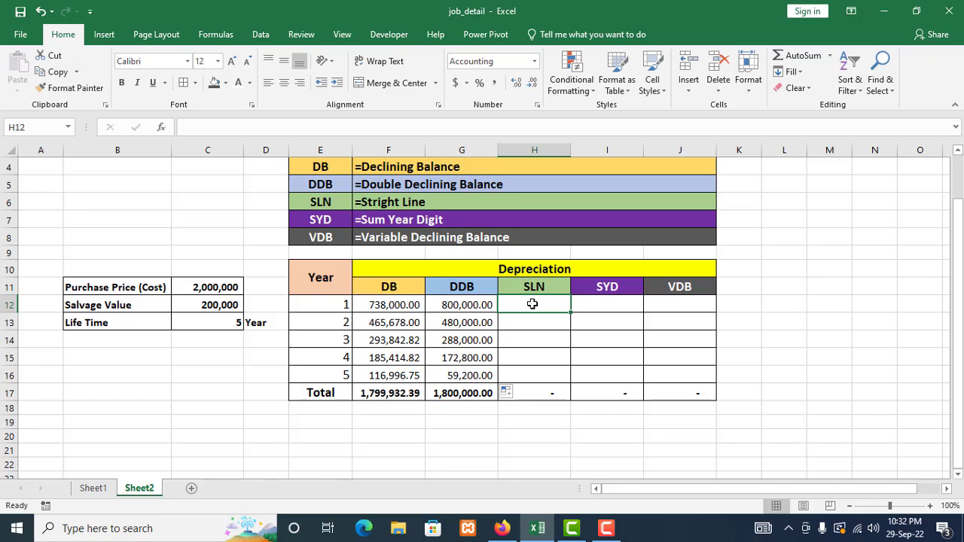
text(=)
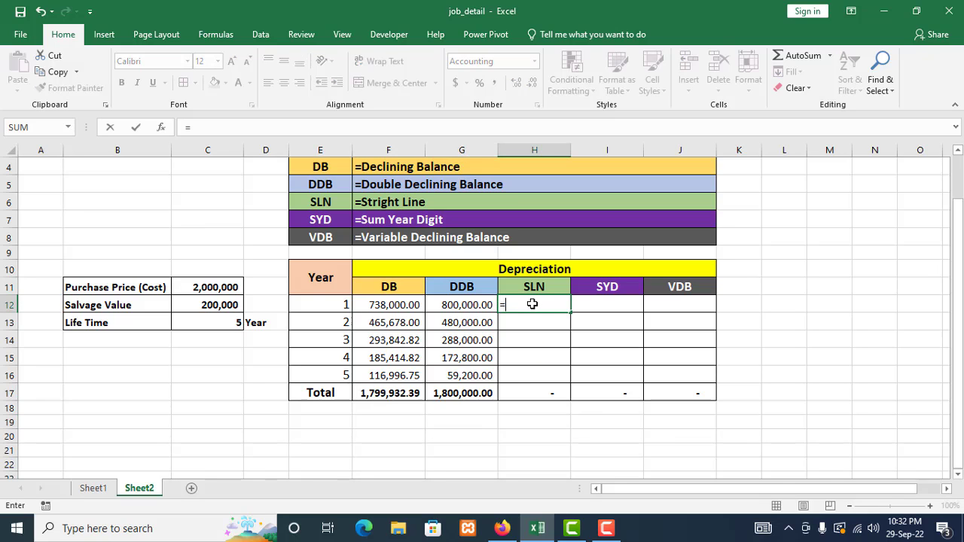
text(sln)
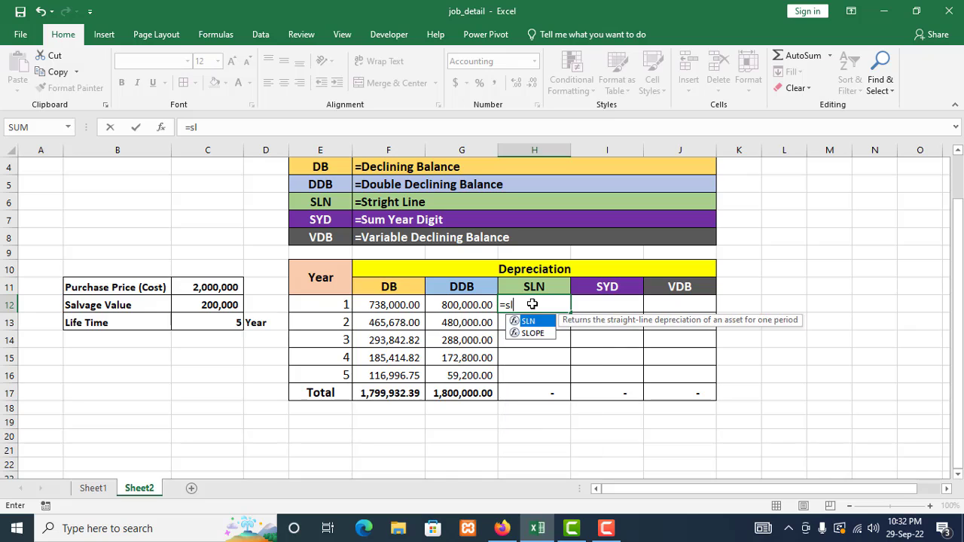
double_click(529, 323)
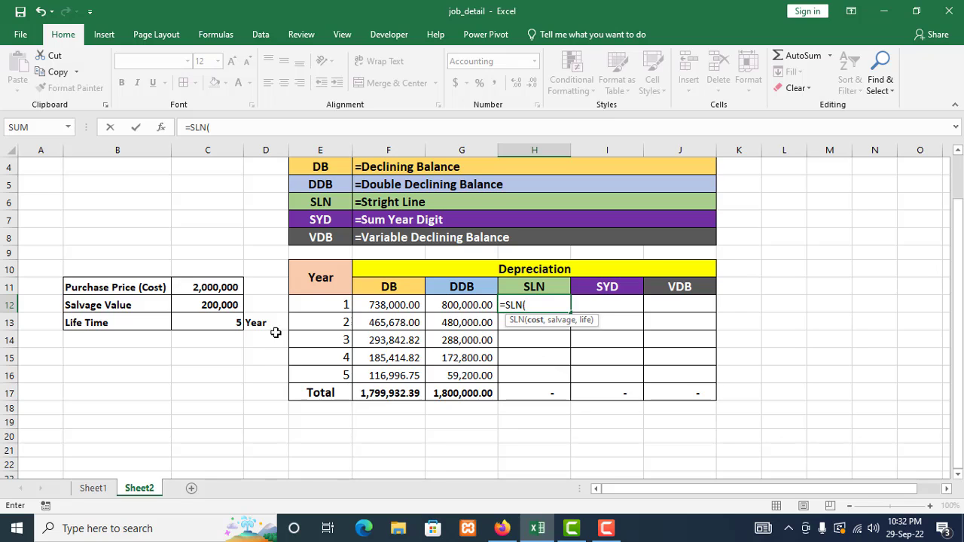
click(210, 288)
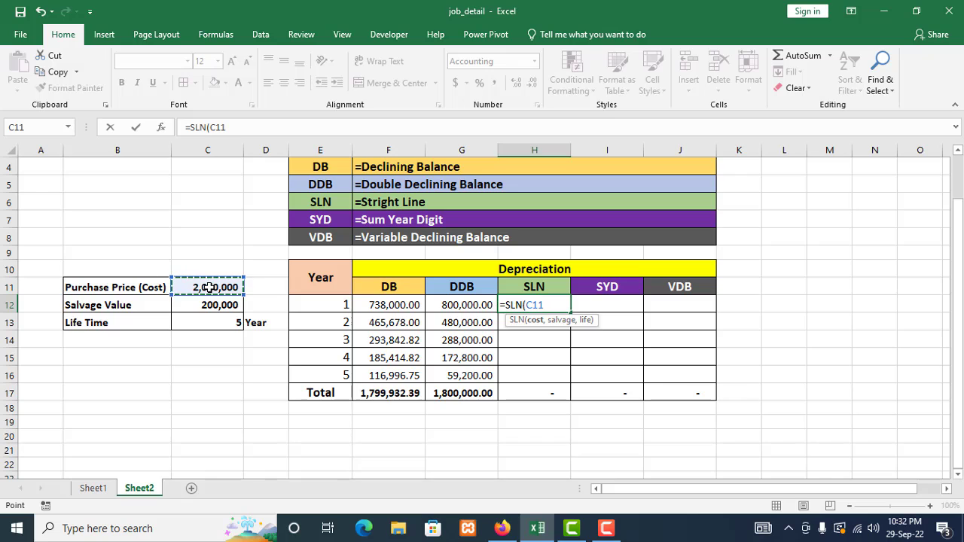
key(F4)
text(,)
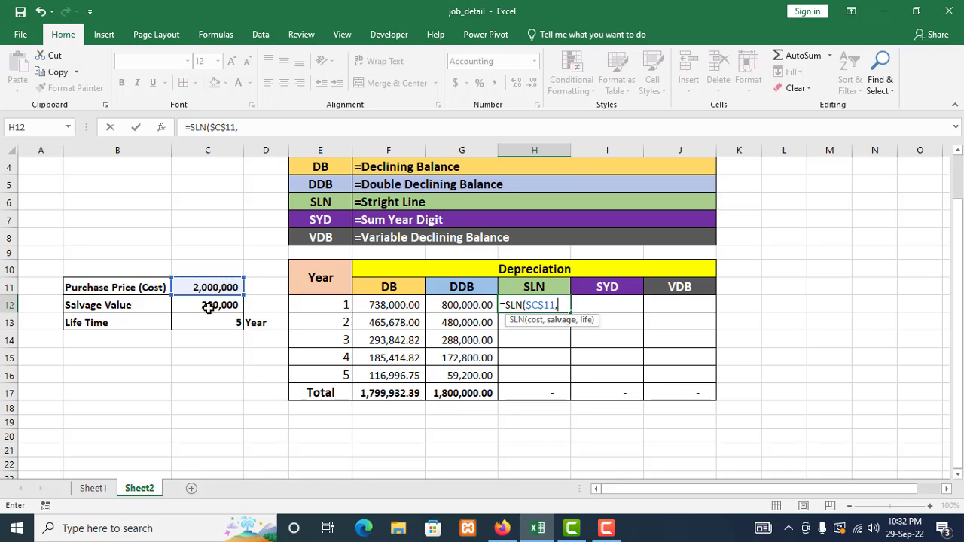
Complete the SLN formula in H12 with salvage $C$12 and life $C$13
click(208, 305)
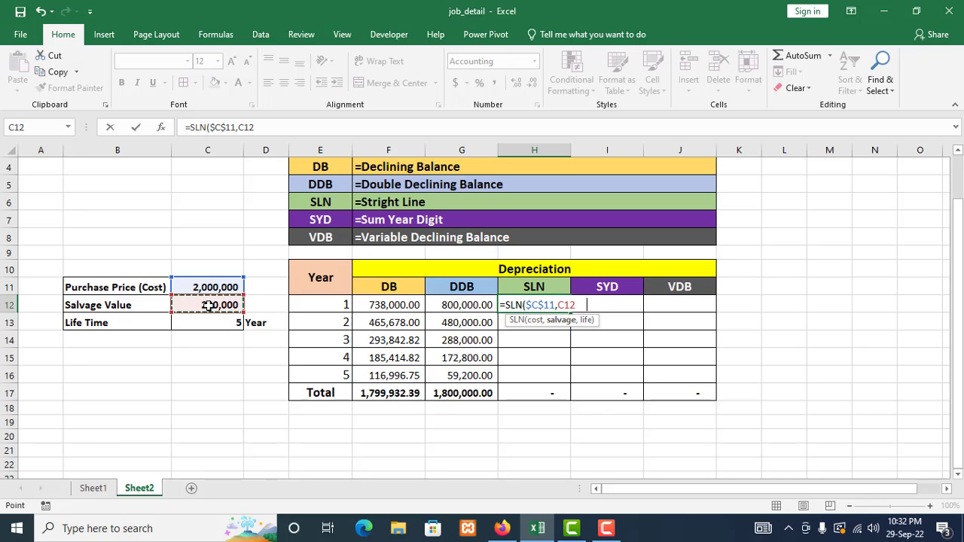
key(F4)
text(,)
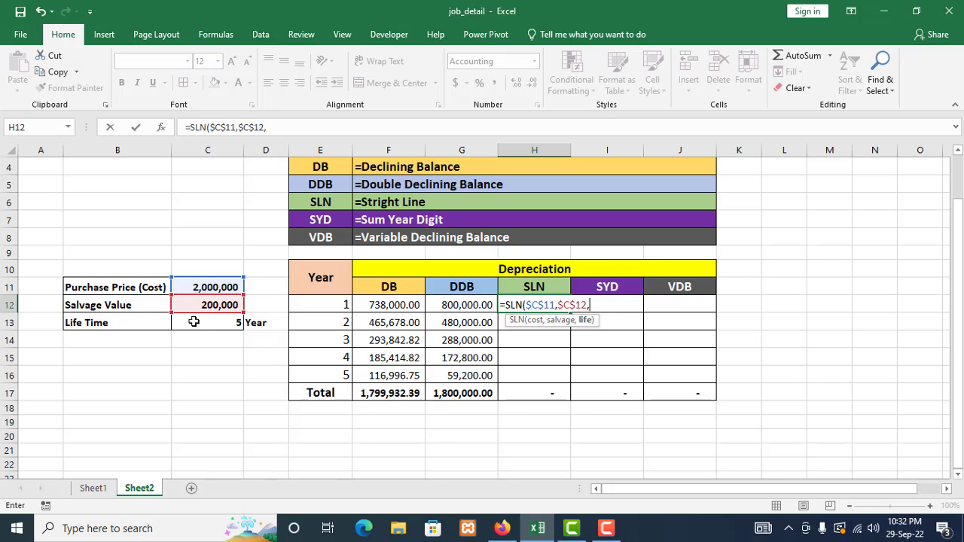
click(209, 322)
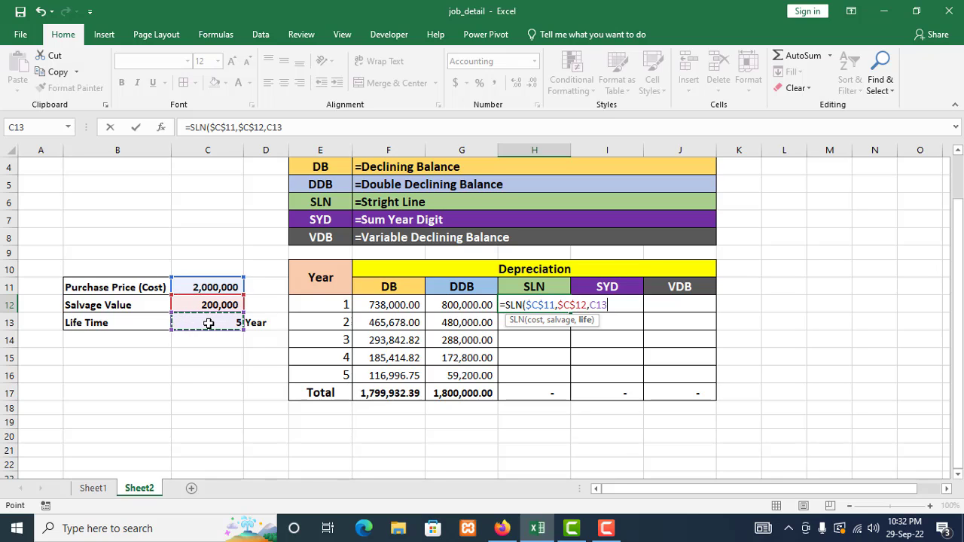
key(F4)
text())
key(Return)
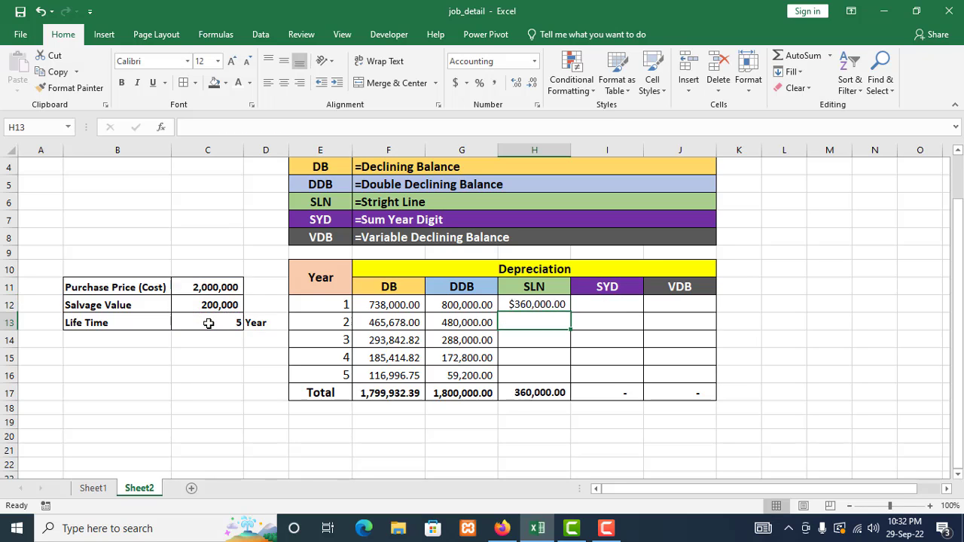
Apply comma style to H12 and fill the SLN formula down to H16
click(522, 307)
click(495, 84)
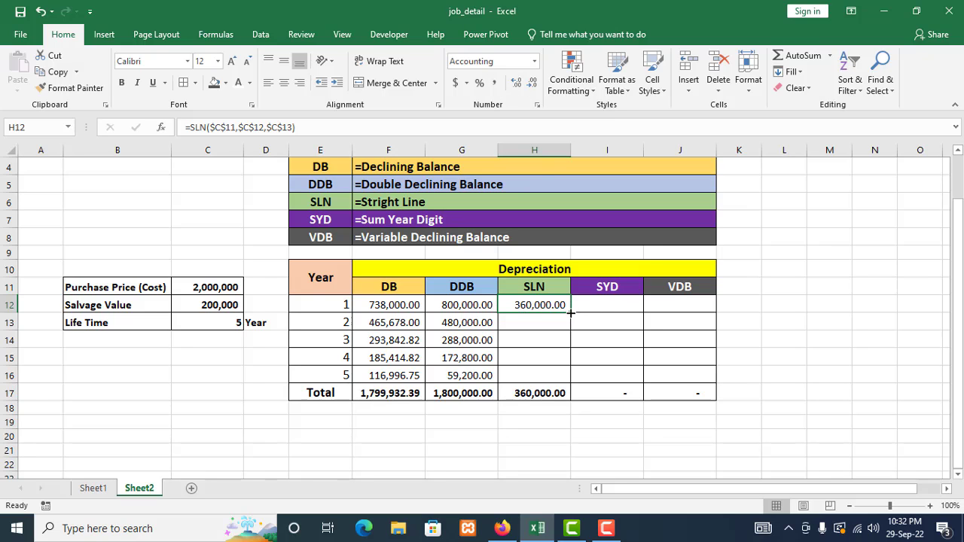
drag(571, 312, 571, 383)
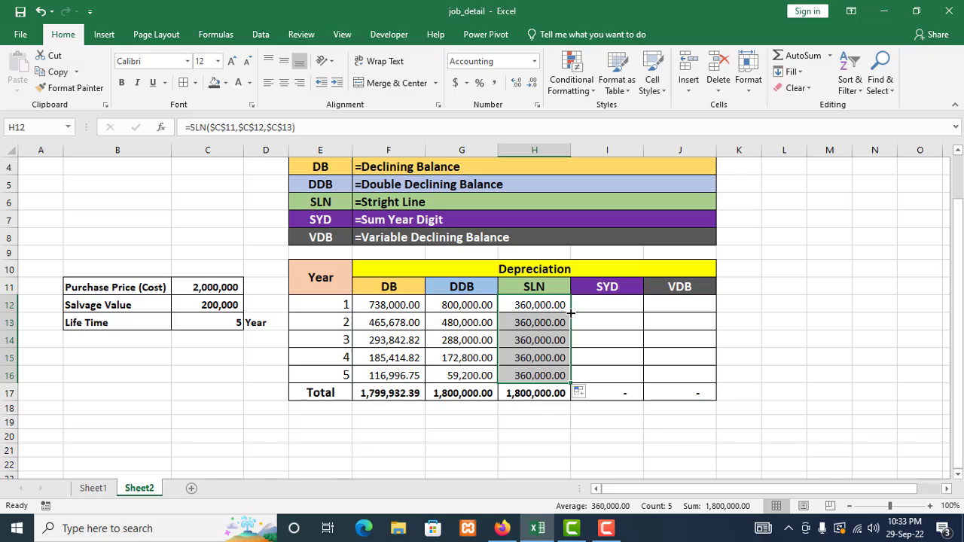
click(532, 421)
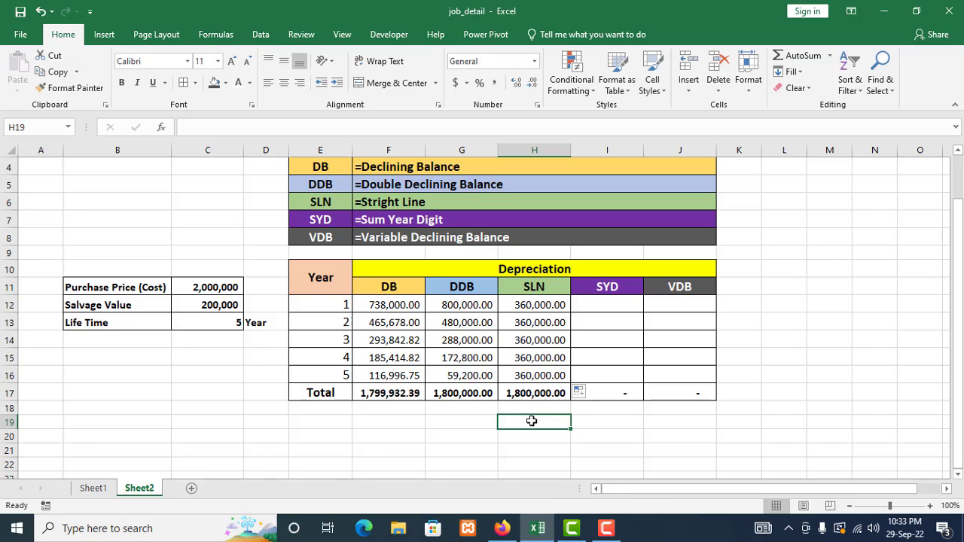
Check the SLN depreciation and formula of each year in H12 through H16
click(537, 305)
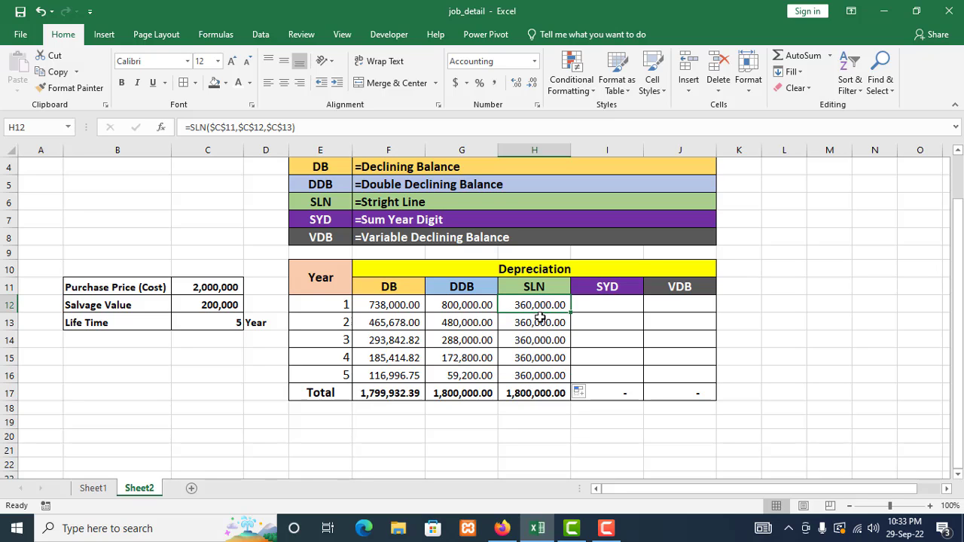
click(536, 324)
click(529, 342)
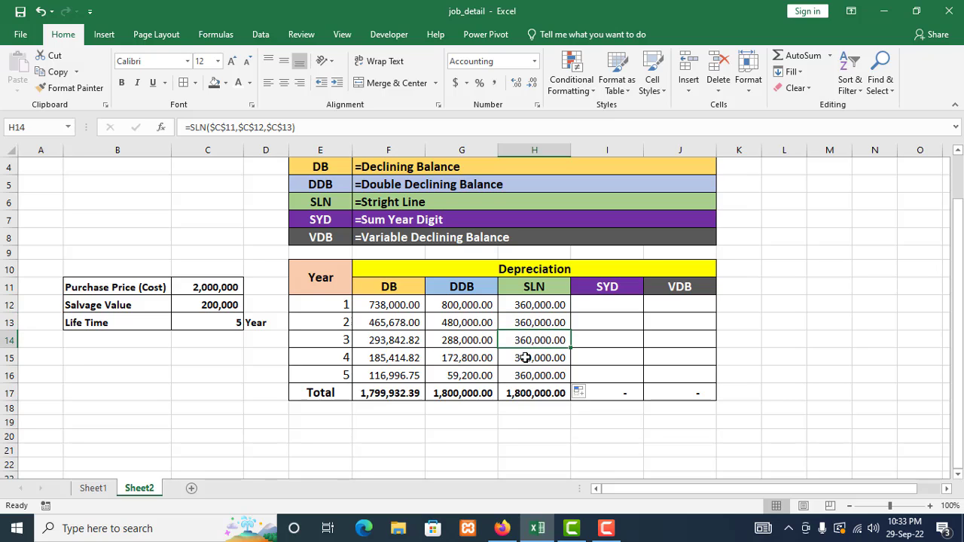
click(527, 357)
click(525, 372)
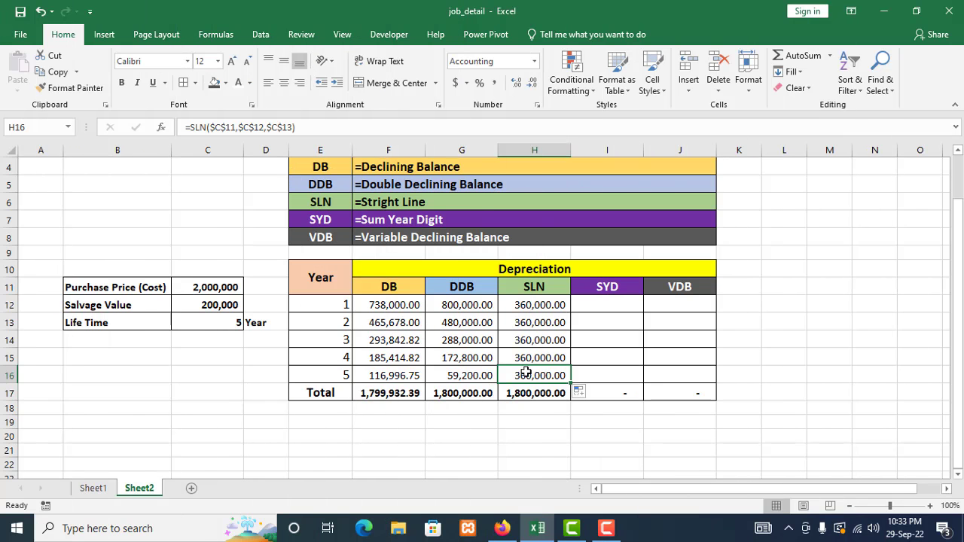
Start an SYD formula in I12 with the purchase price as the absolute cost reference $C$11
click(608, 301)
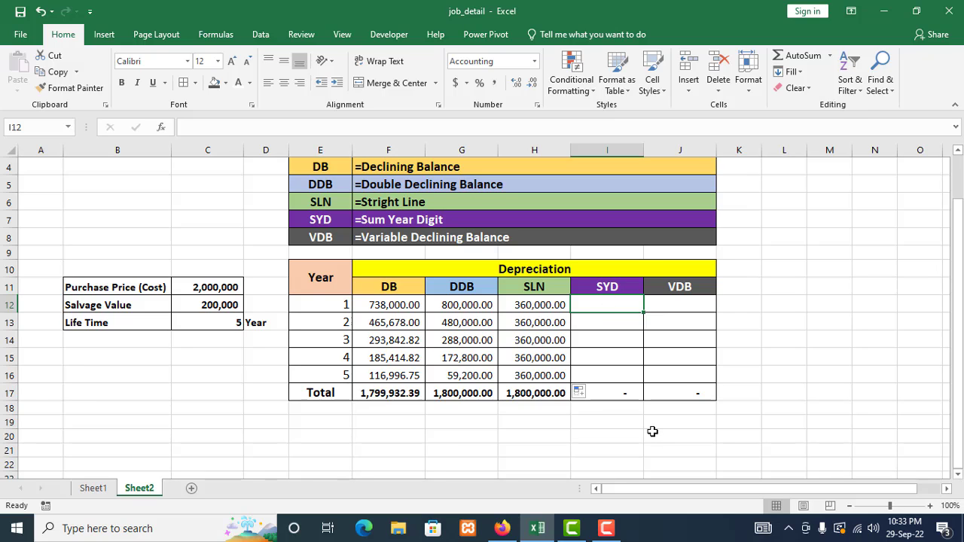
text(=)
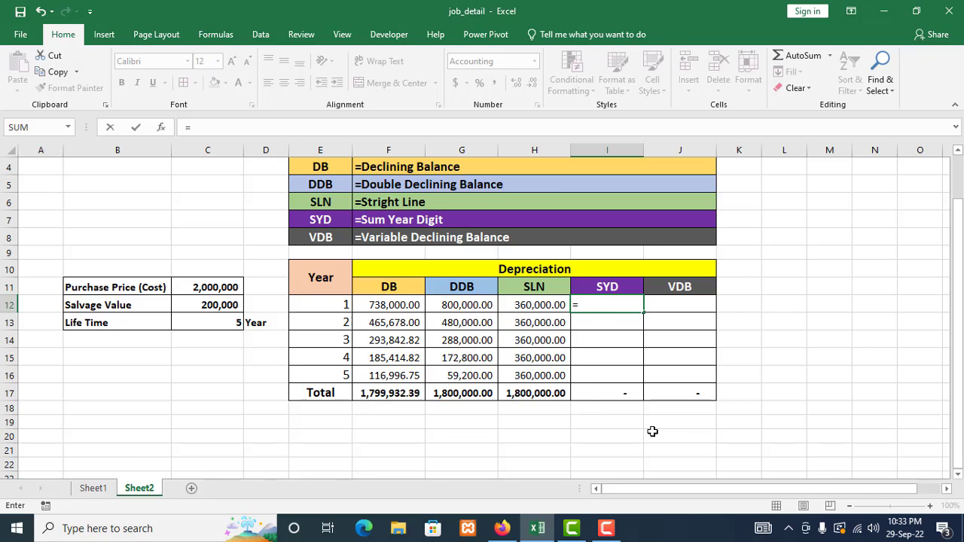
text(sy)
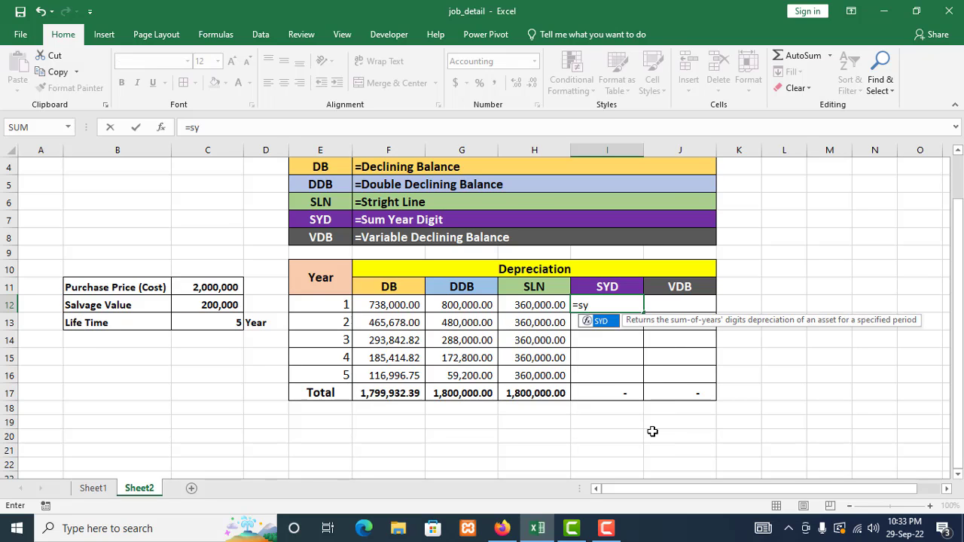
text(d)
double_click(606, 324)
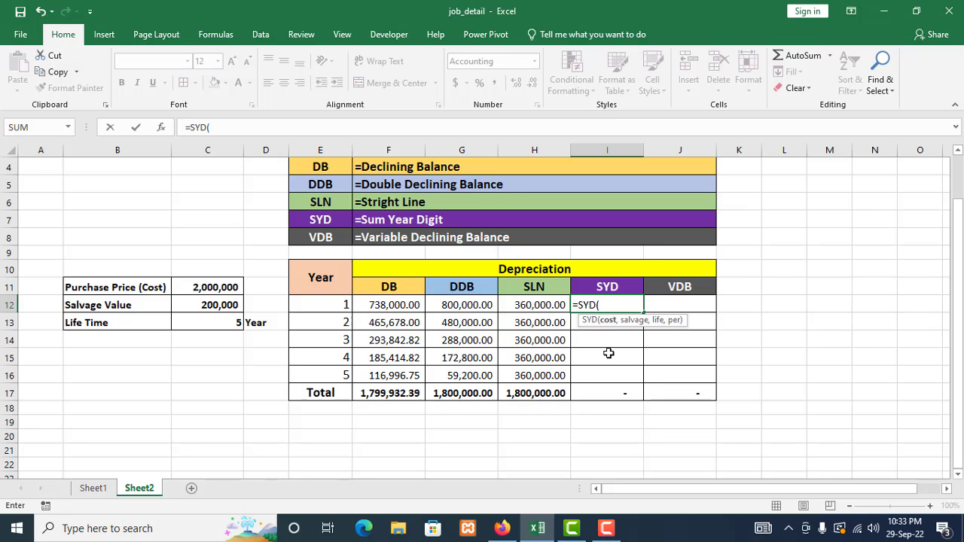
click(214, 288)
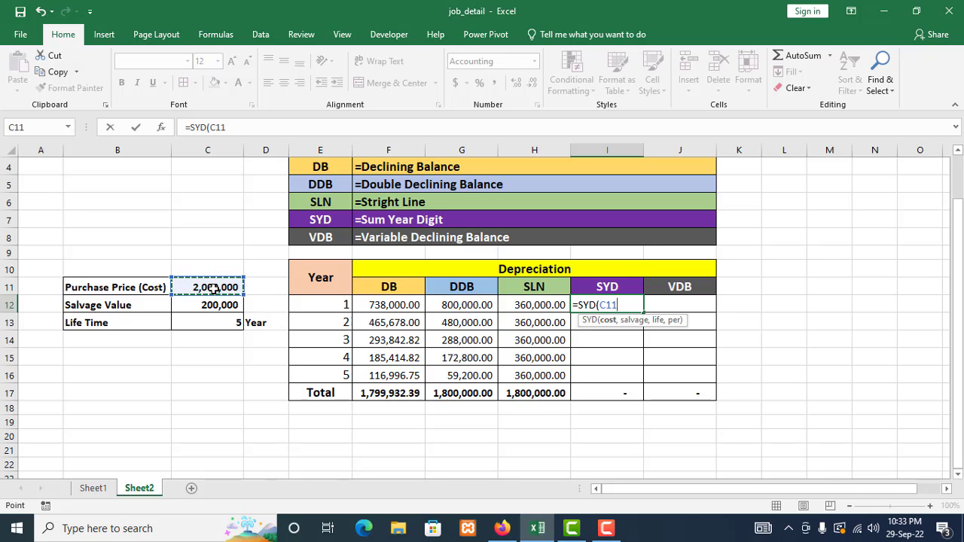
key(F4)
text(,)
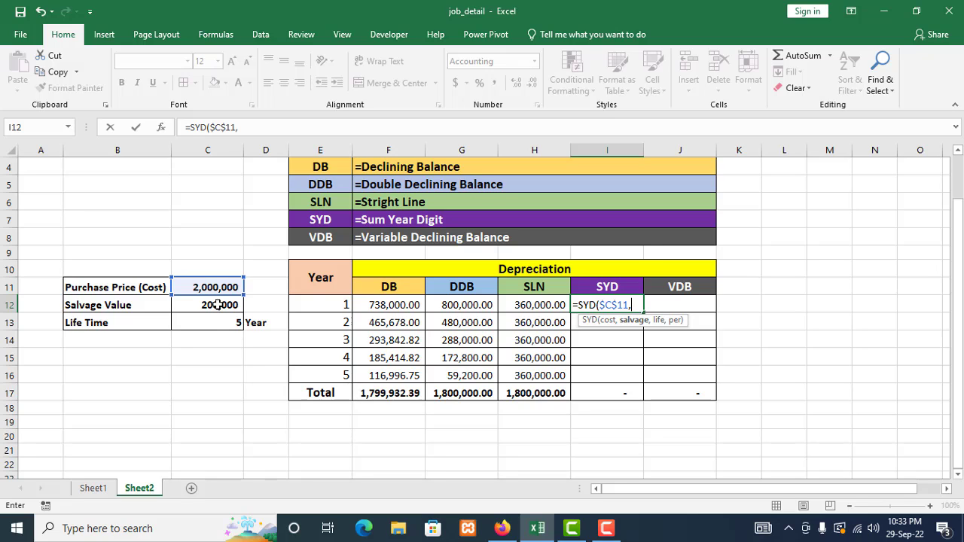
Add the salvage value $C$12 and the life time $C$13 as absolute references to the SYD formula in I12
click(217, 305)
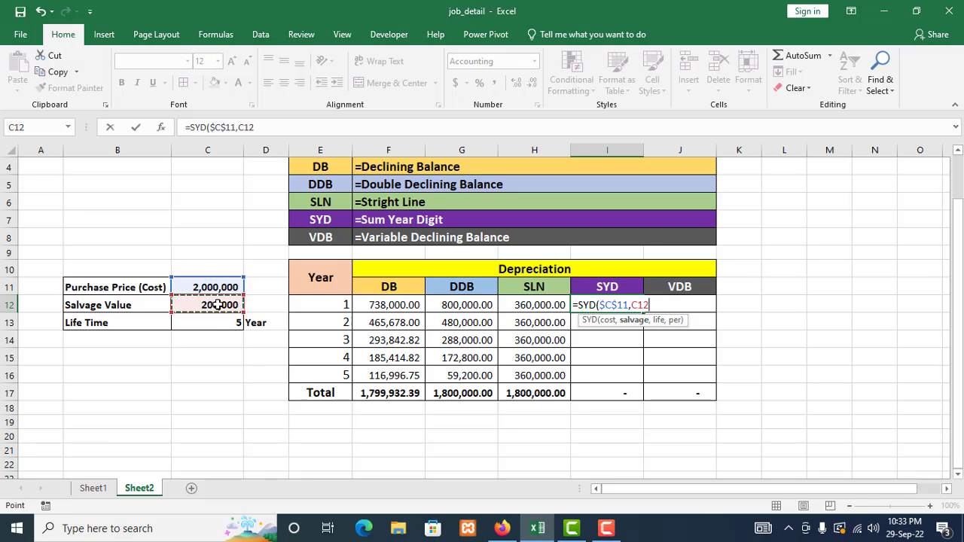
key(F4)
text(,)
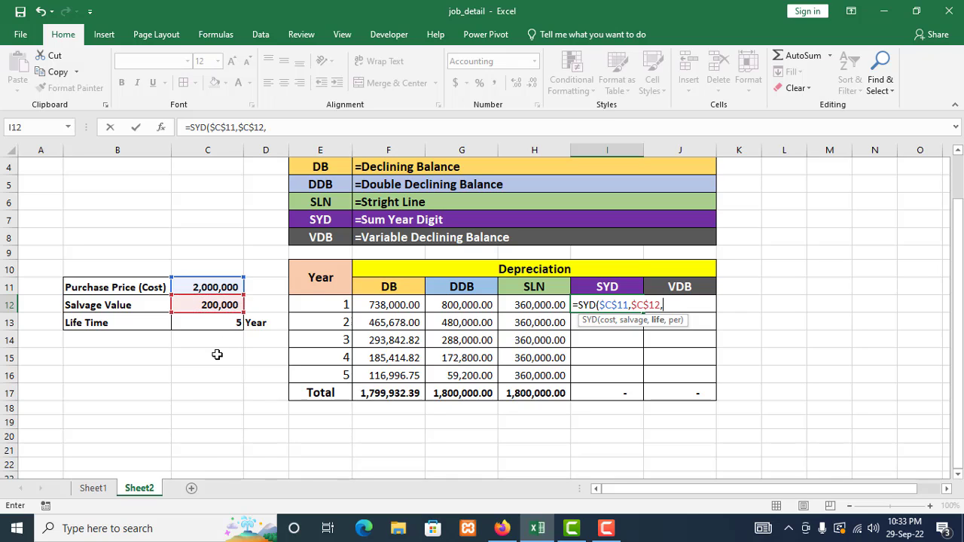
click(230, 323)
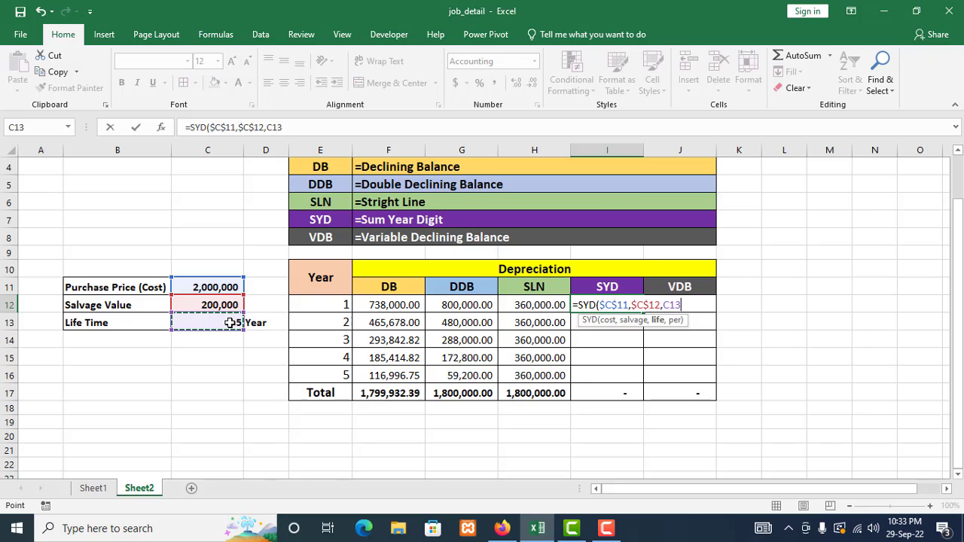
key(F4)
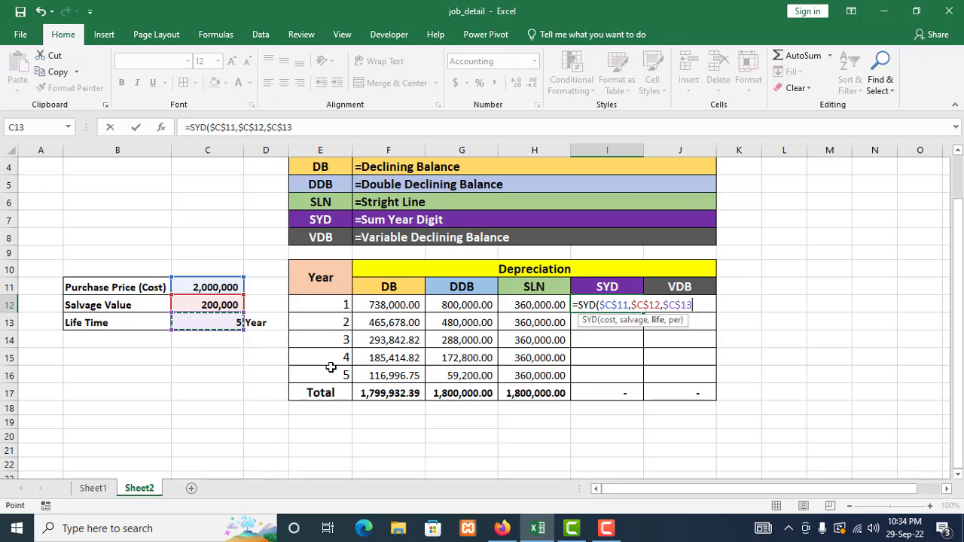
click(334, 304)
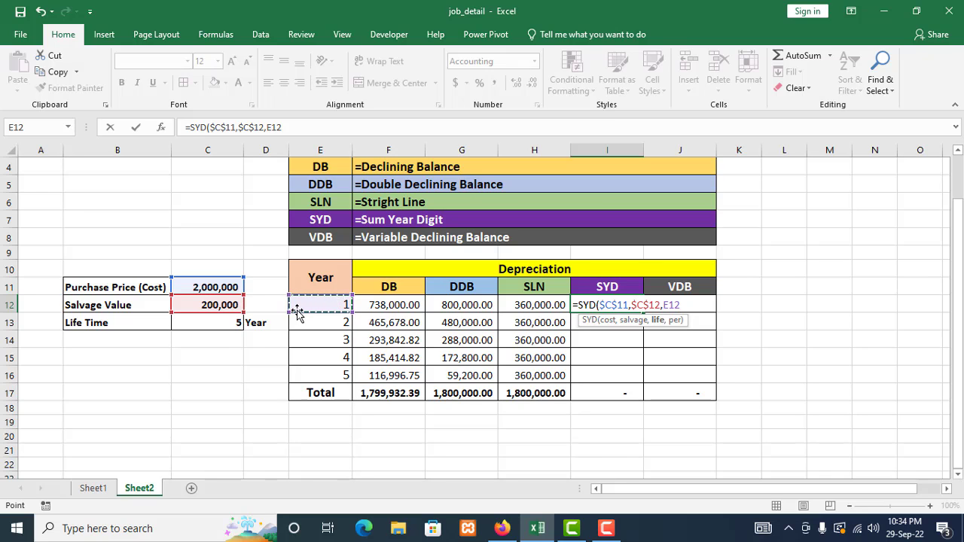
click(225, 323)
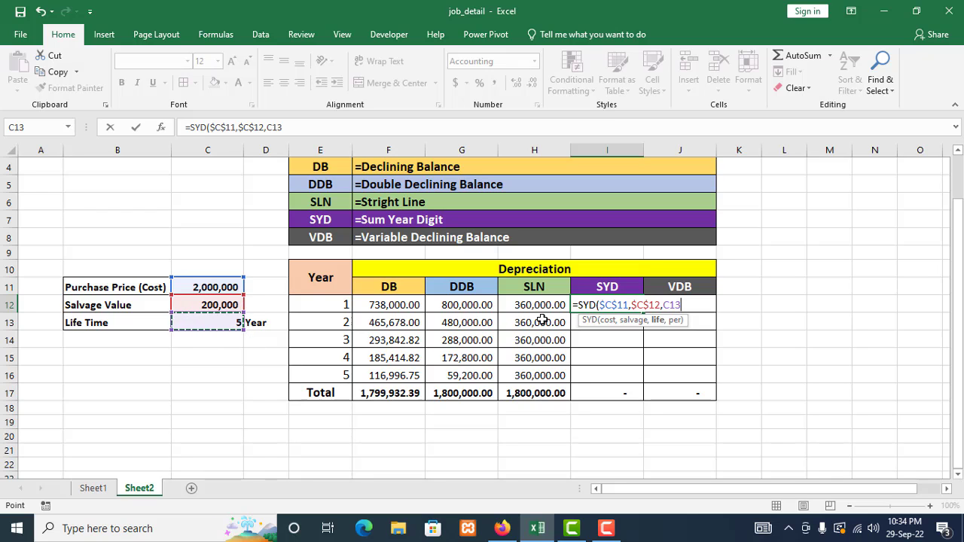
key(F4)
text(,)
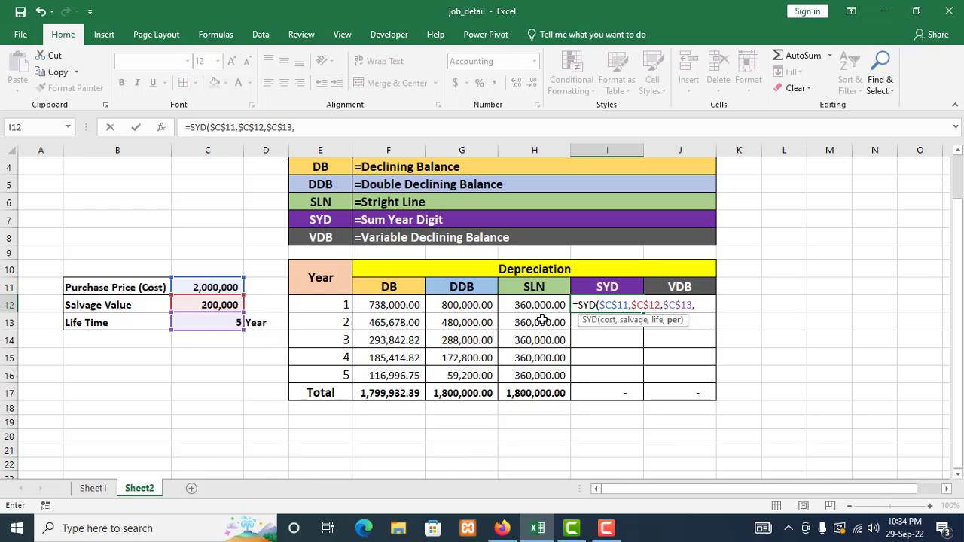
Complete the SYD formula in I12 with E12 as the period and reselect the cell
click(338, 304)
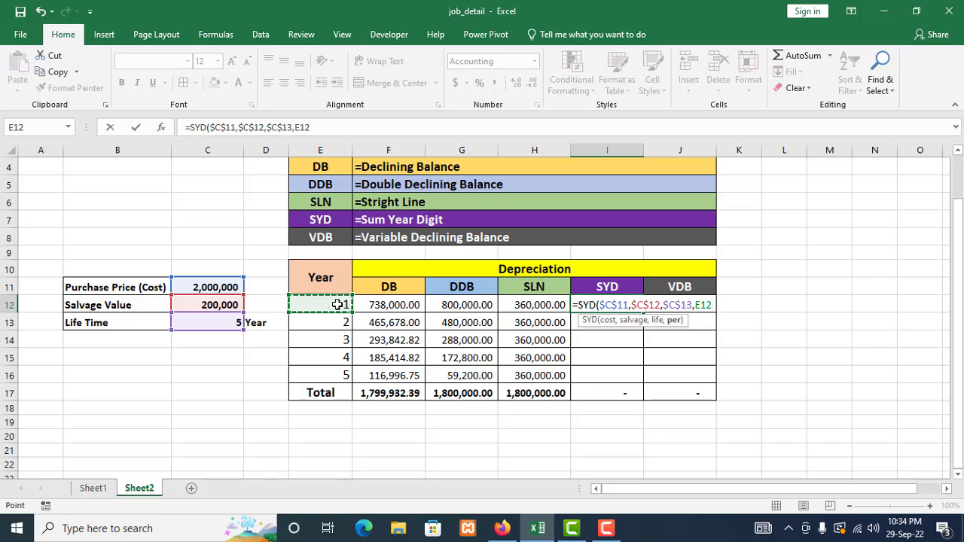
text(0)
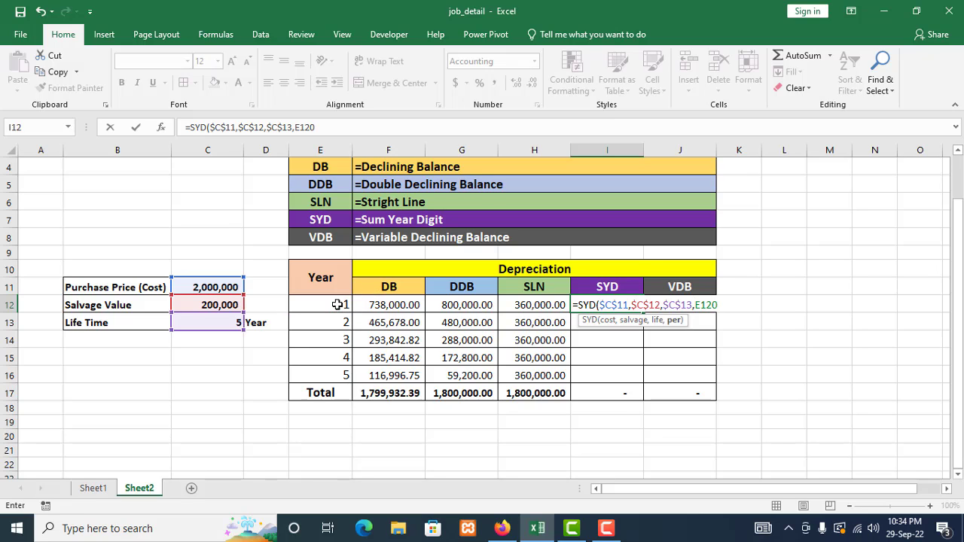
key(BackSpace)
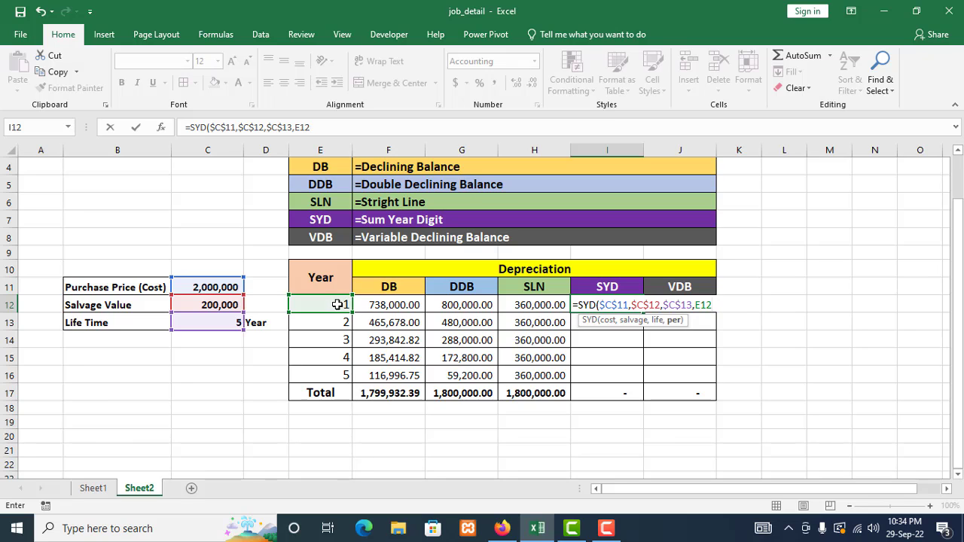
text())
key(Return)
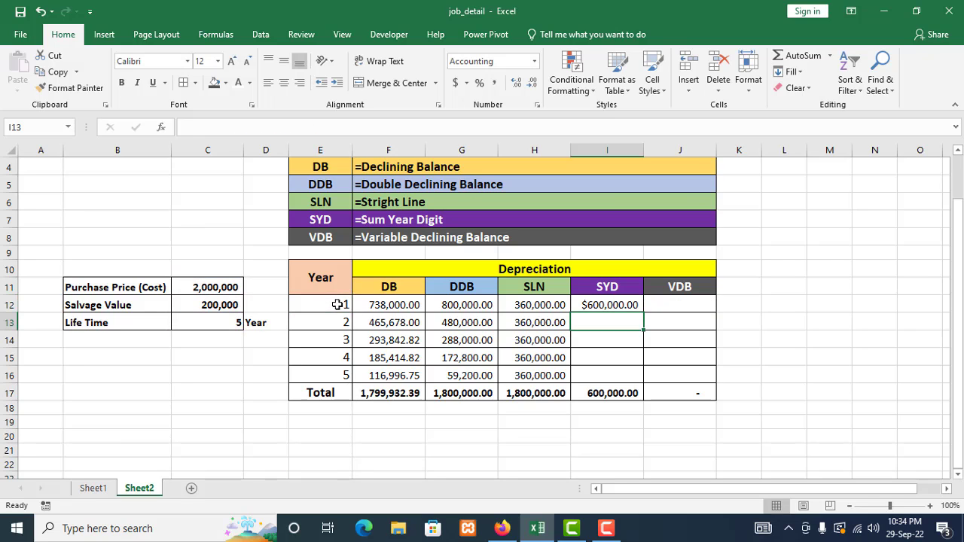
click(584, 301)
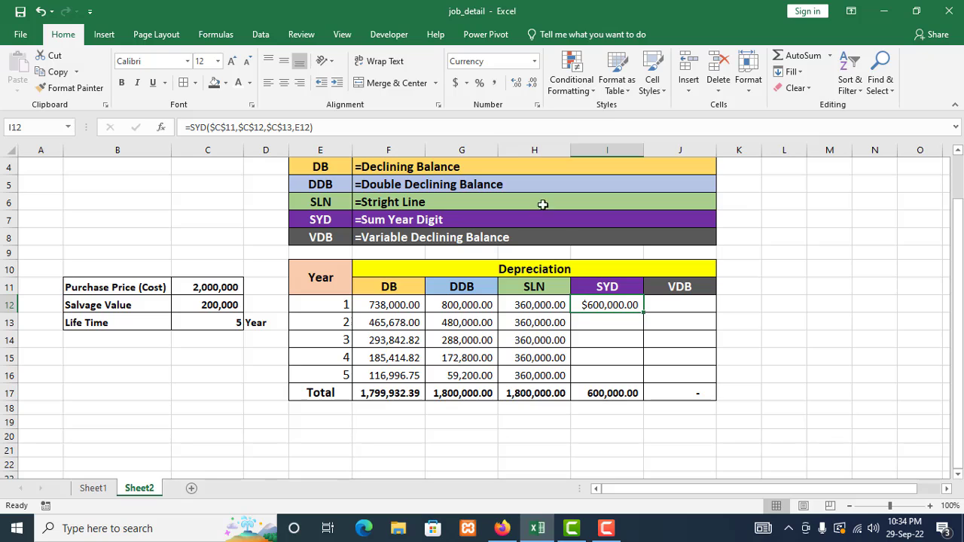
Apply the comma number format to I12 and fill its SYD formula down through I16
click(496, 83)
drag(646, 313, 636, 378)
click(616, 422)
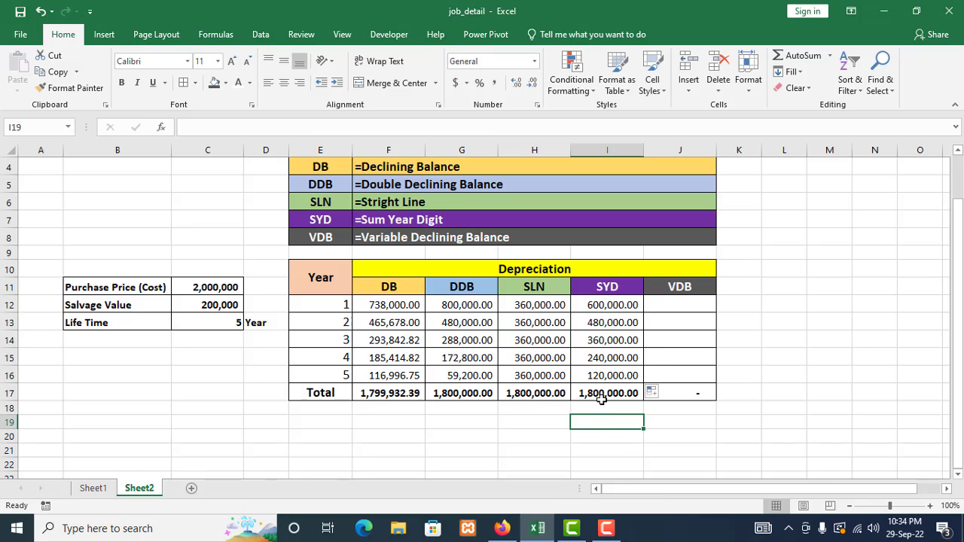
Compare the SYD total in I17 with the salvage value in C12 and review the yearly SYD depreciation
click(605, 396)
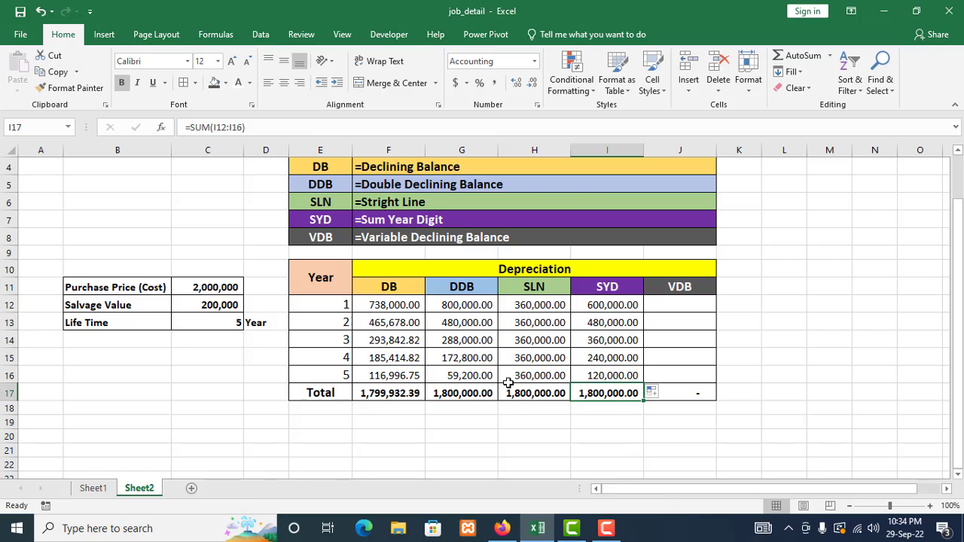
click(224, 307)
click(734, 335)
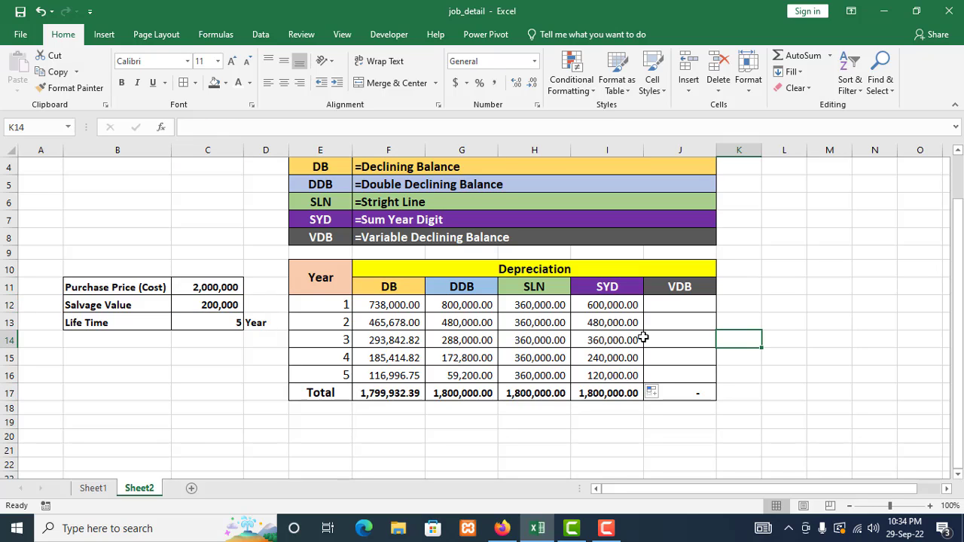
click(604, 304)
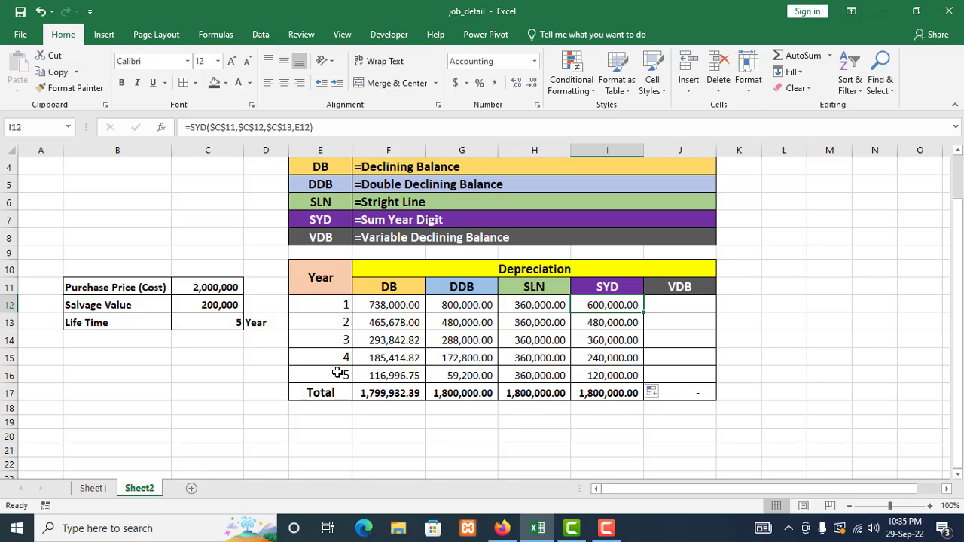
click(207, 307)
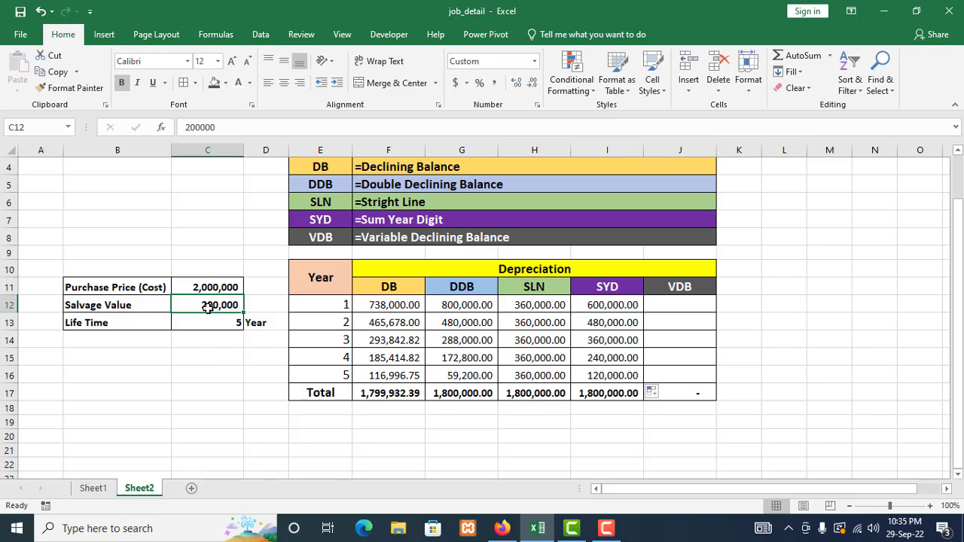
click(592, 406)
click(607, 393)
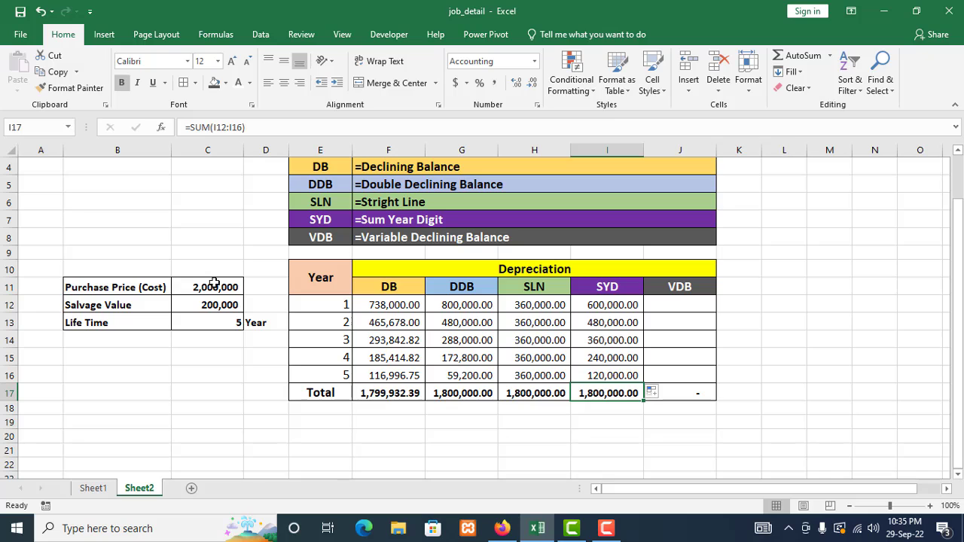
click(796, 364)
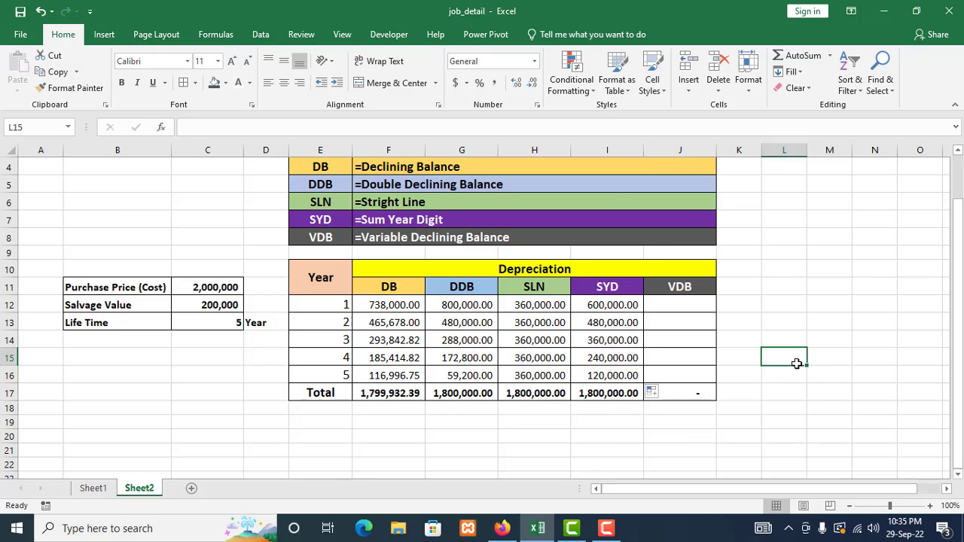
click(676, 431)
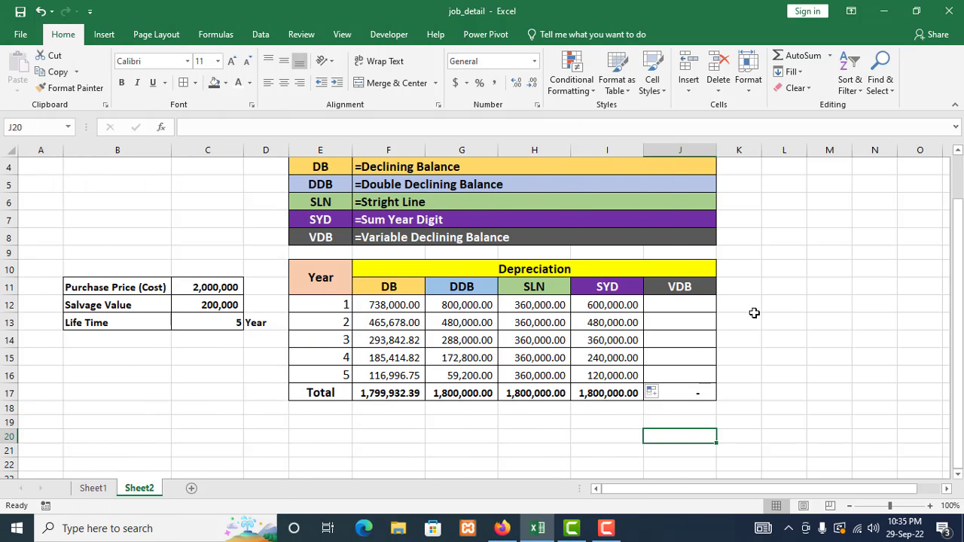
Start a VDB formula in J12 with the purchase price as the absolute cost reference $C$11
click(691, 302)
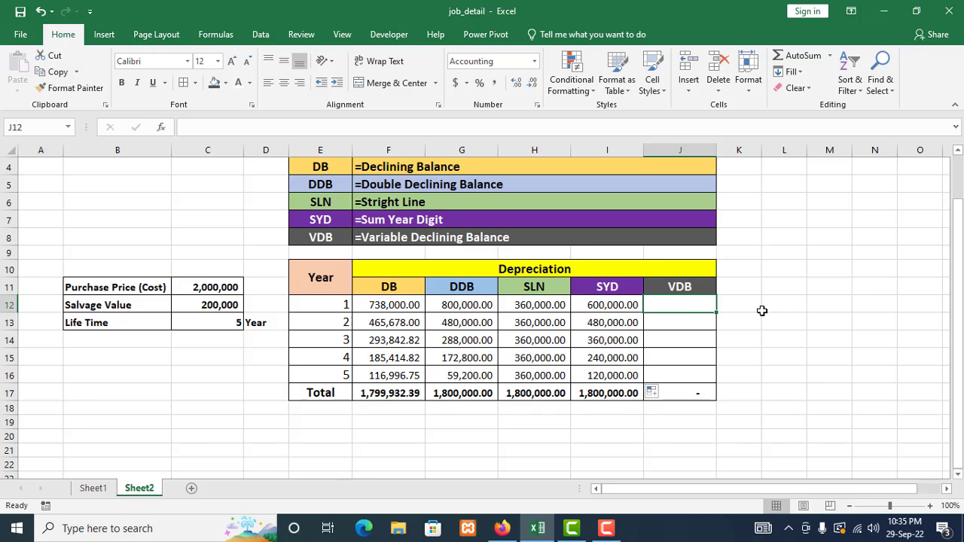
text(=)
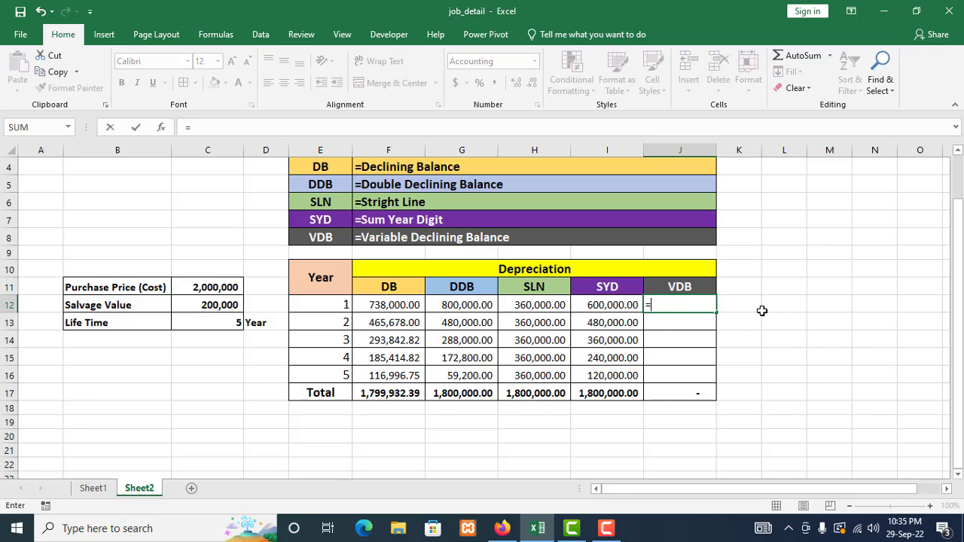
text(vd)
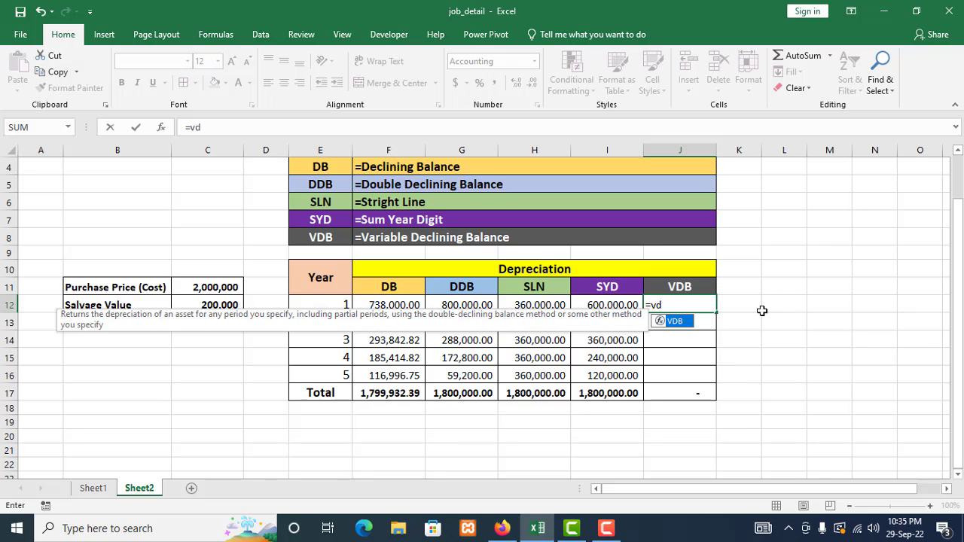
text(b)
double_click(673, 321)
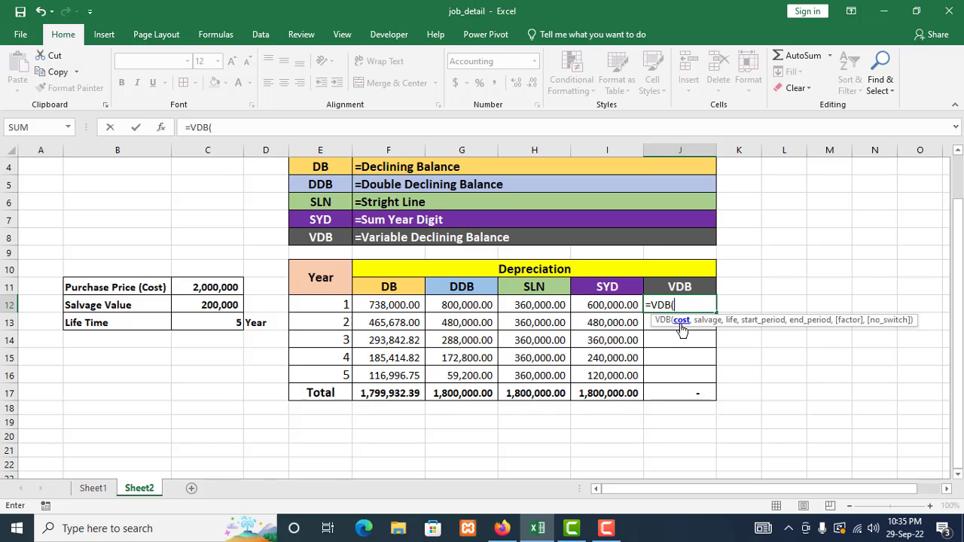
click(204, 287)
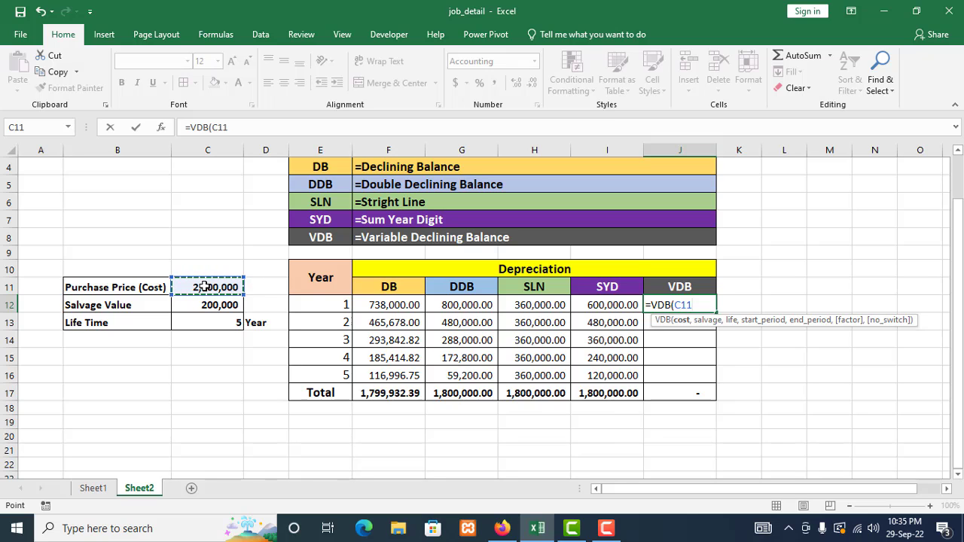
key(F4)
text(,)
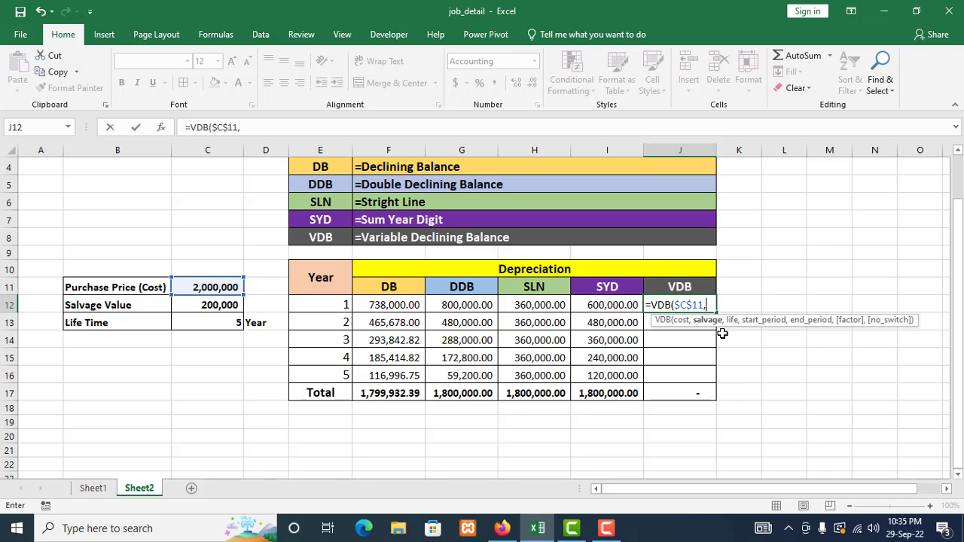
Add the salvage value $C$12 and the life time $C$13 as absolute references to the VDB formula in J12
click(224, 304)
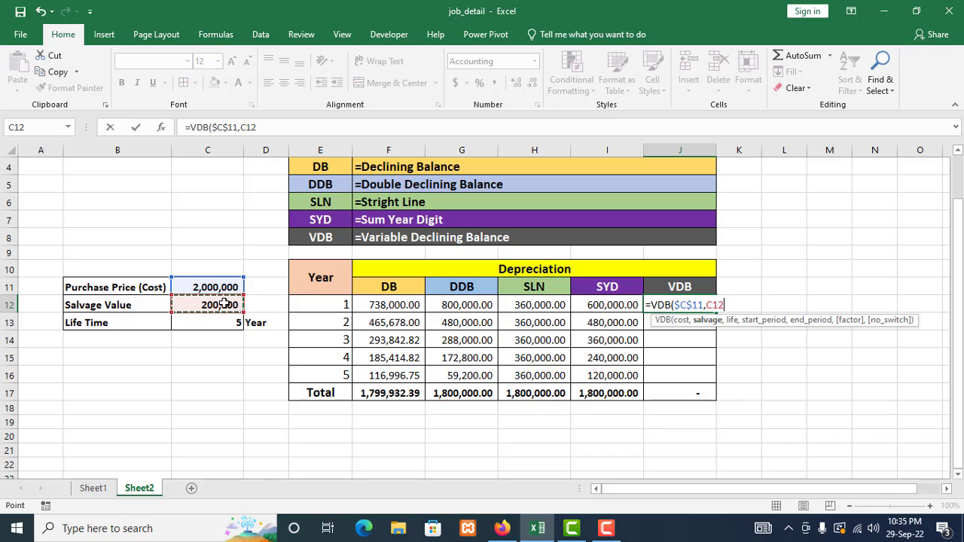
key(F4)
text(,)
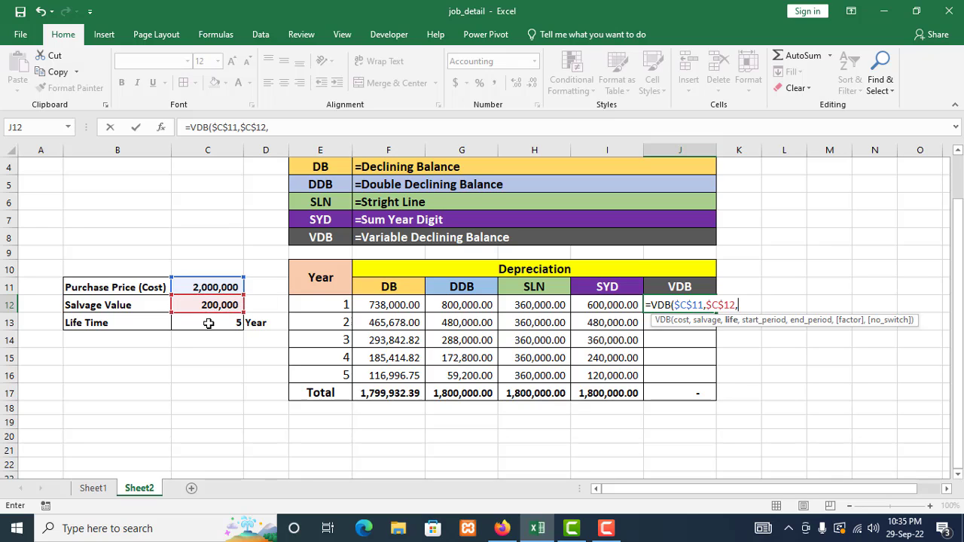
click(207, 323)
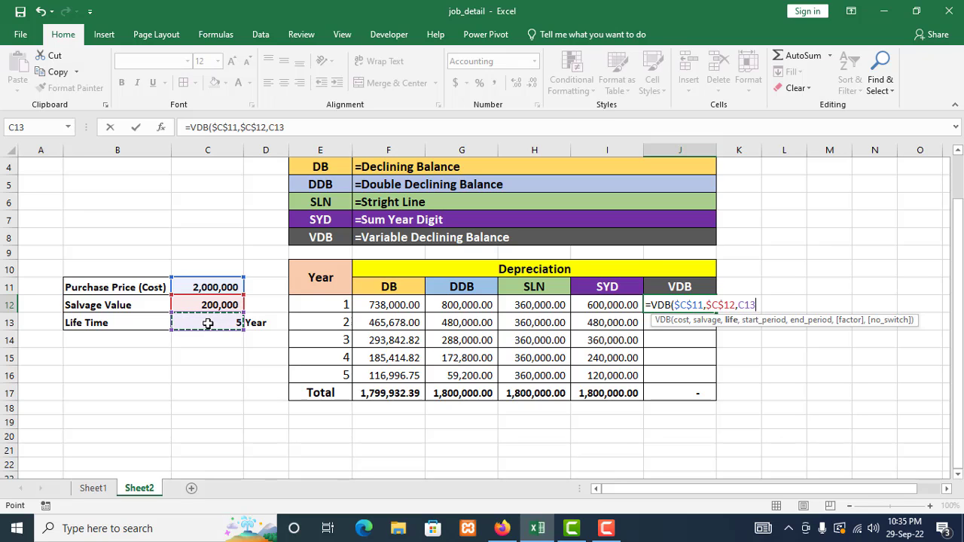
key(F4)
text(,)
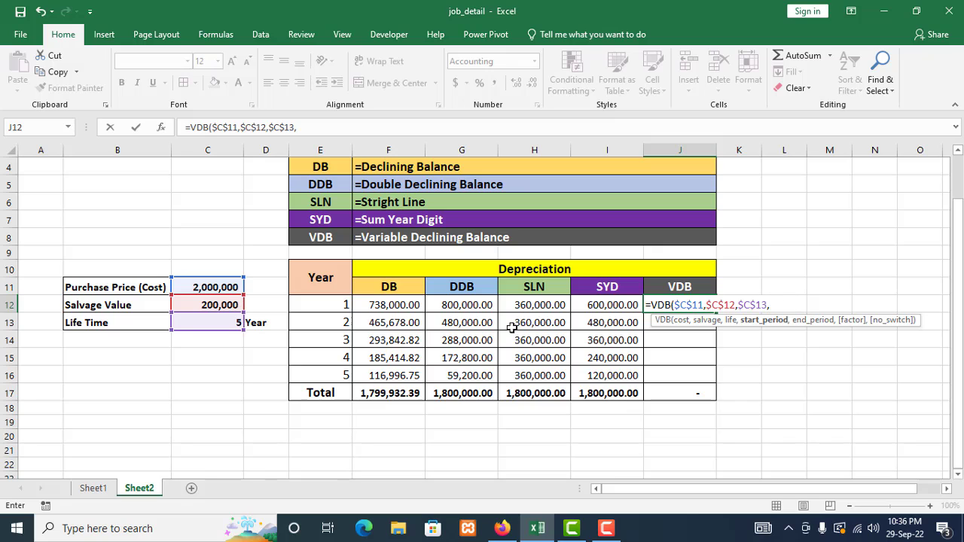
Complete the VDB formula in J12 with E12-1 as the start period and E12 as the end period
click(335, 307)
text(-)
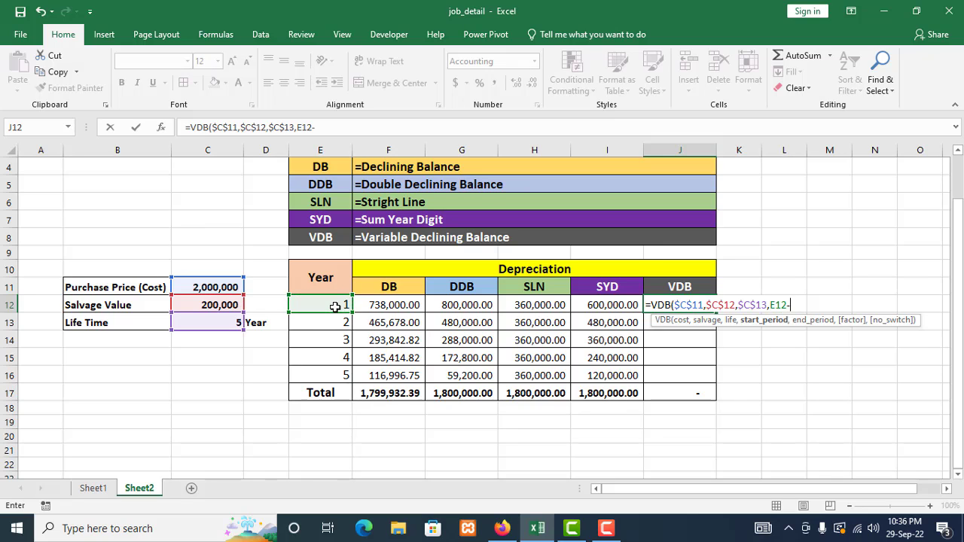
text(1,)
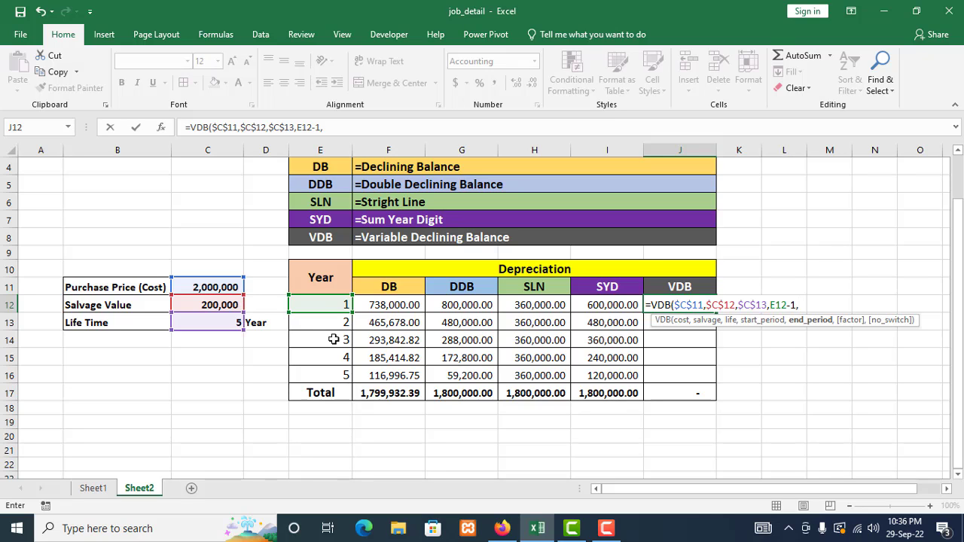
click(338, 304)
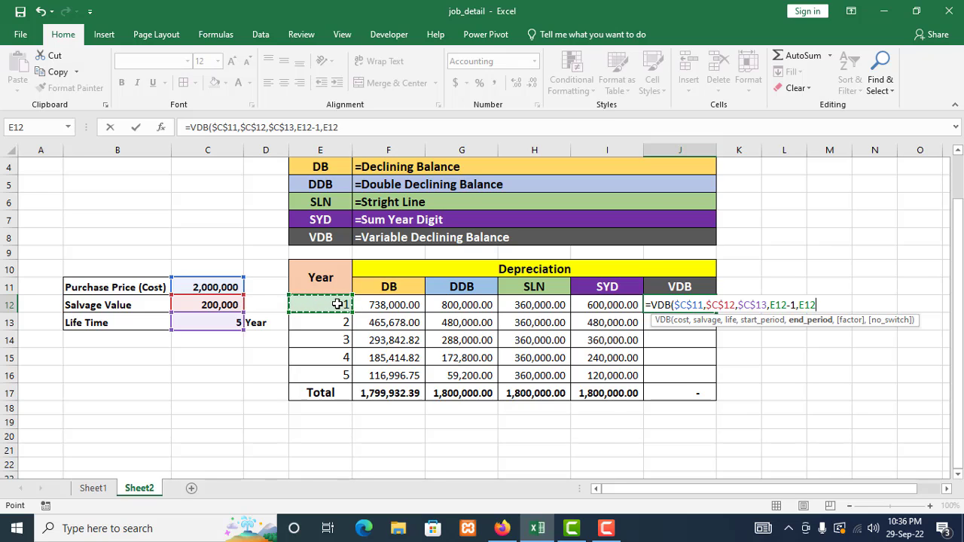
text())
key(Return)
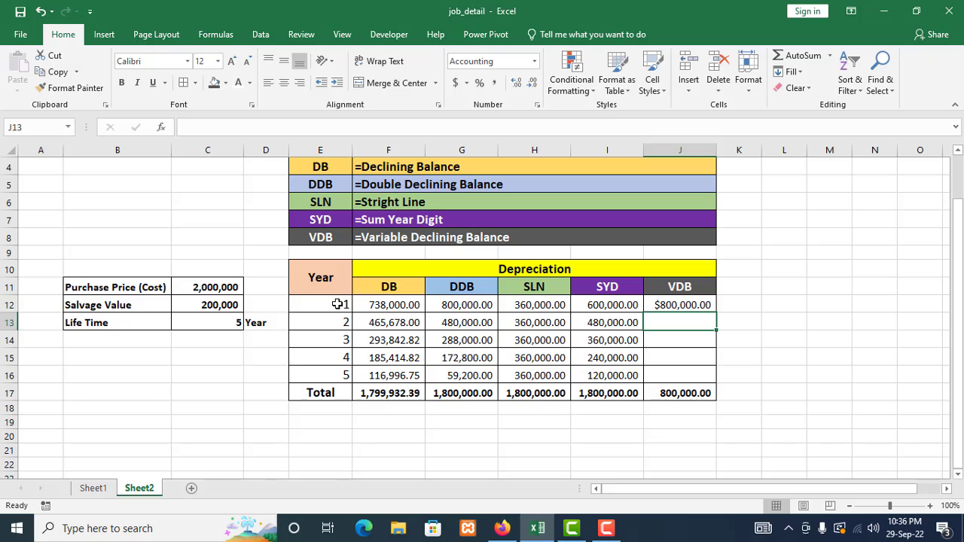
Apply the comma number format to J12 and fill its VDB formula down through J16
click(705, 307)
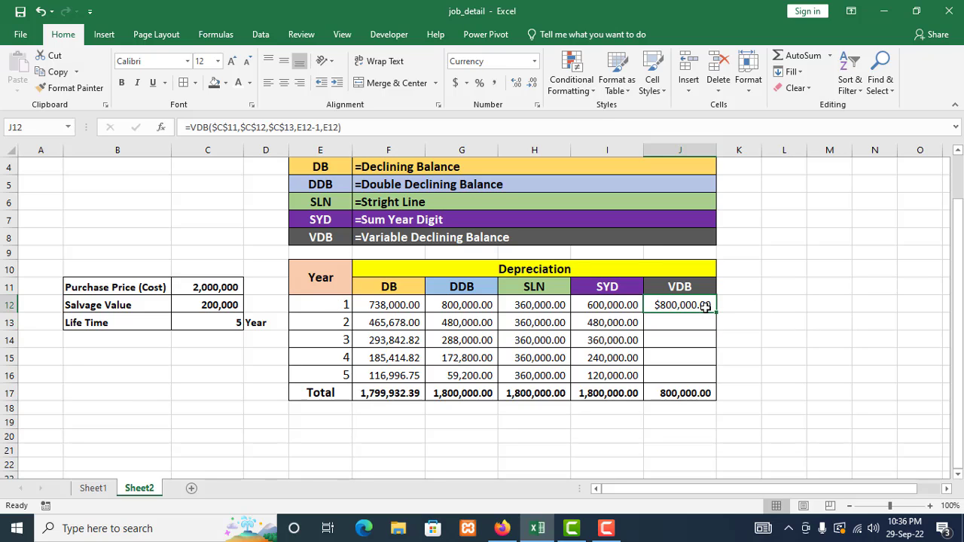
click(496, 83)
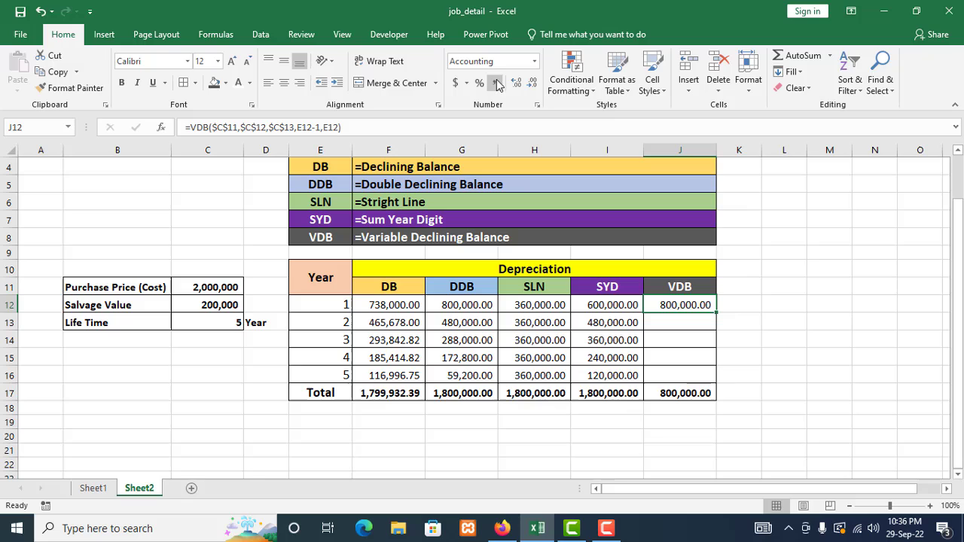
double_click(716, 312)
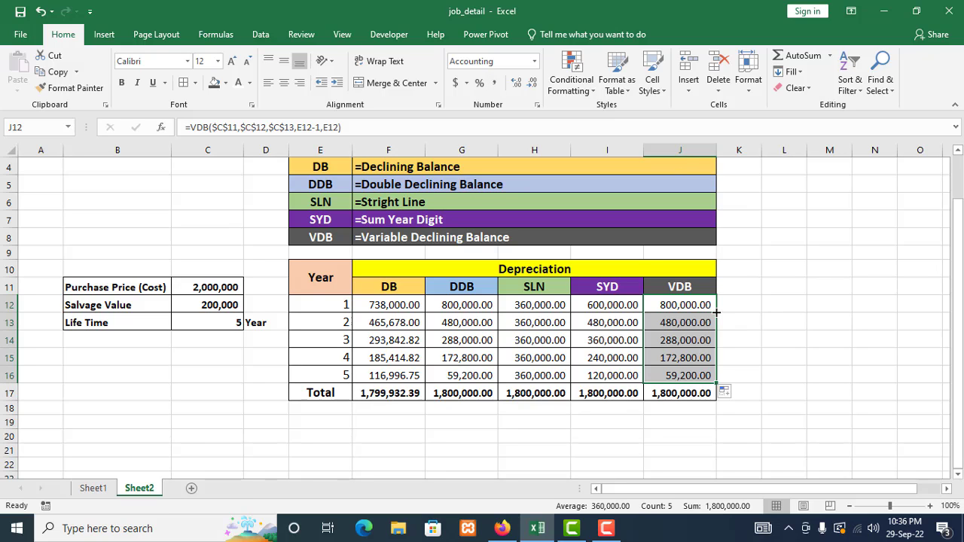
click(811, 351)
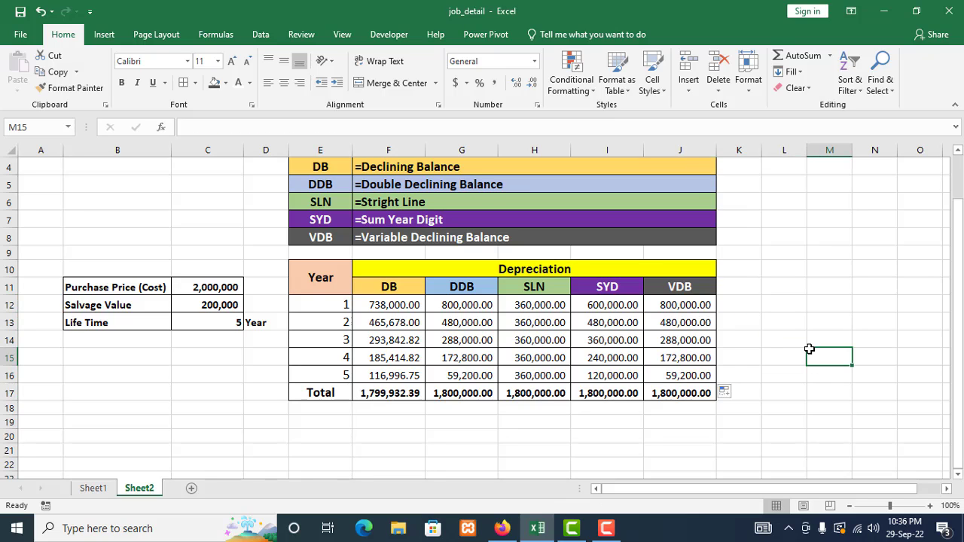
Check the VDB depreciation and formula of each year in J12 through J16
click(680, 306)
click(679, 321)
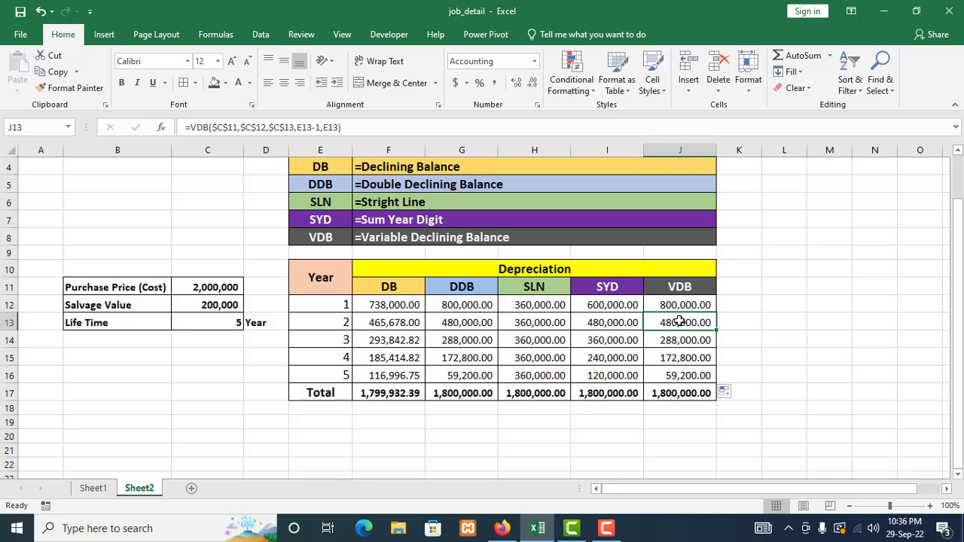
click(678, 339)
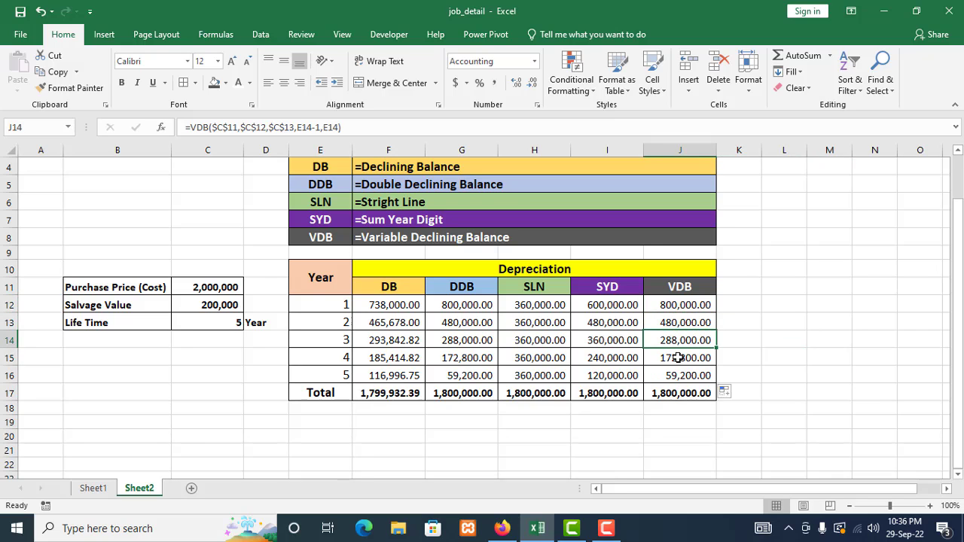
click(680, 358)
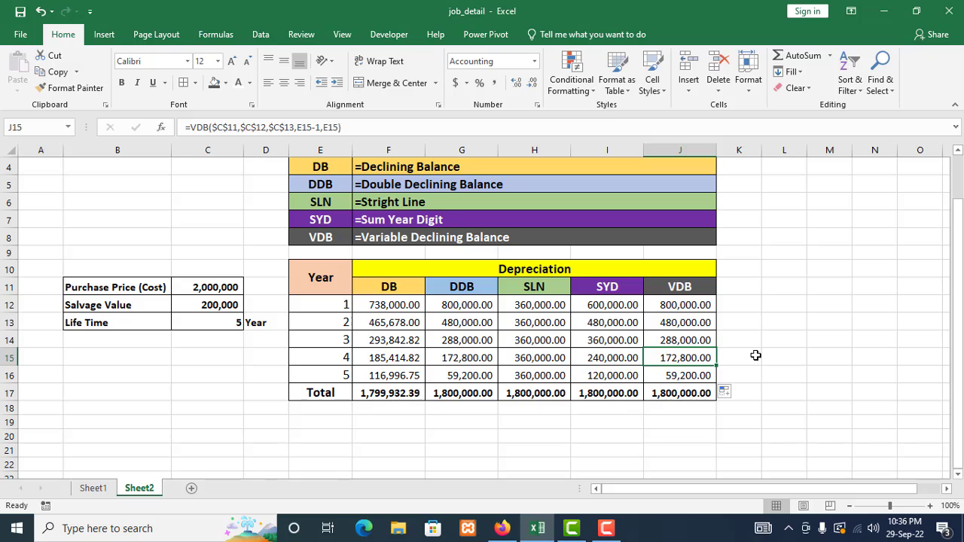
click(678, 375)
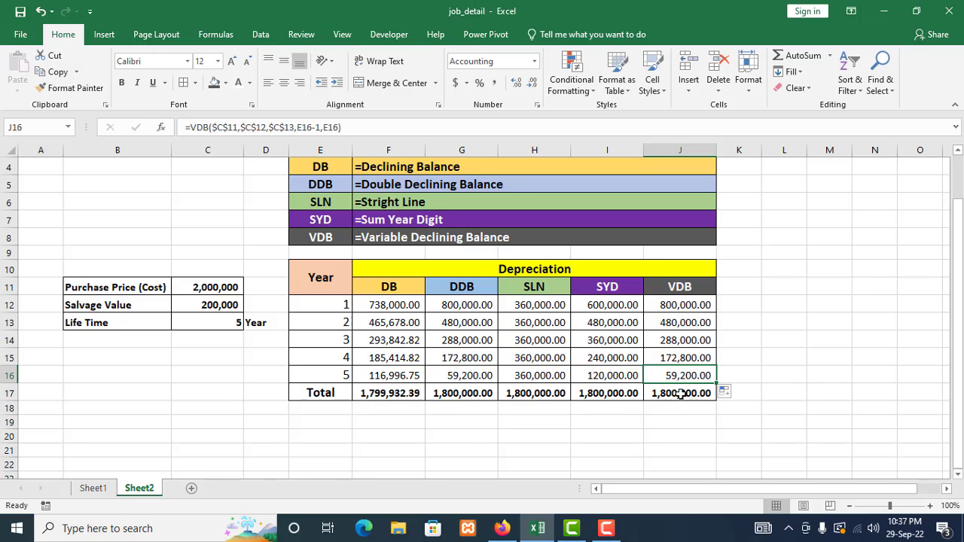
Compare the VDB total in J17 with the salvage value in C12 and reselect the first-year VDB formula in J12
click(680, 392)
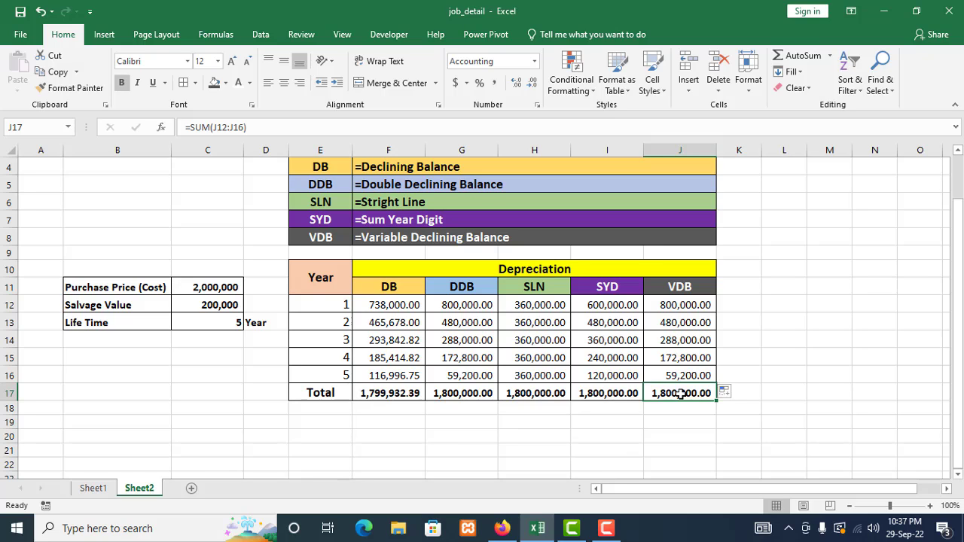
click(200, 304)
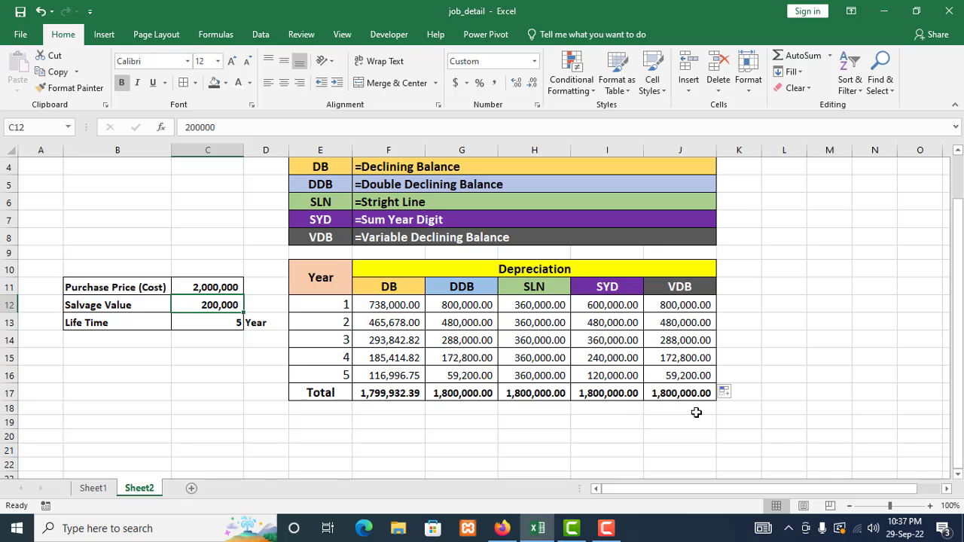
click(774, 368)
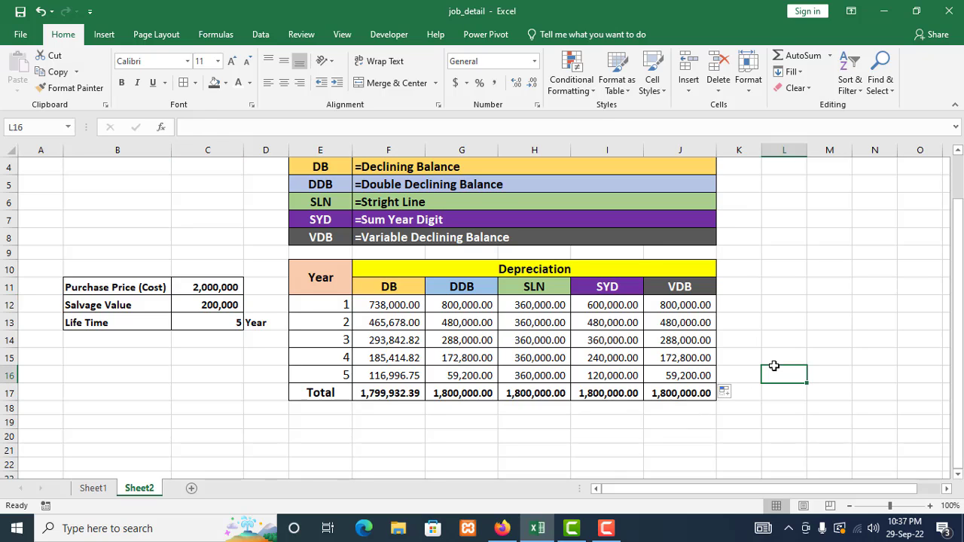
click(660, 408)
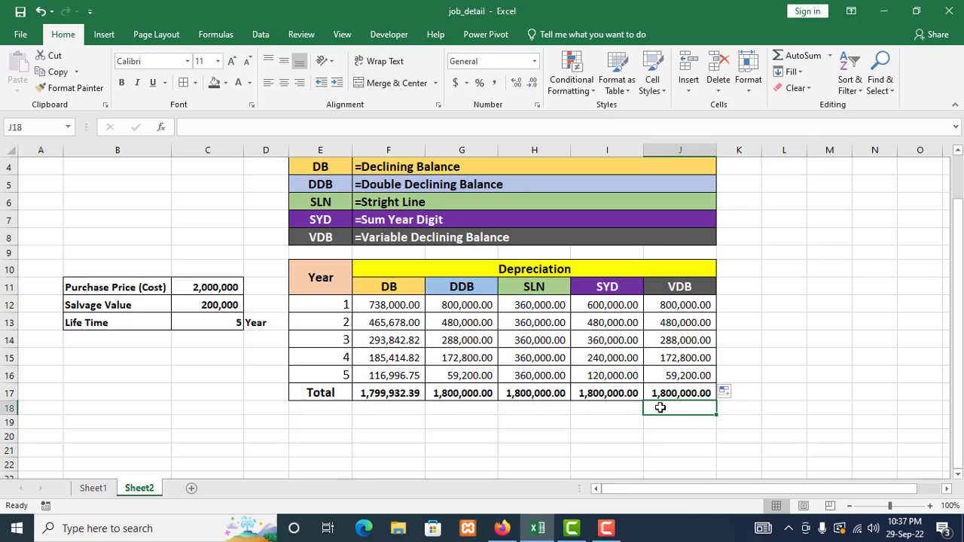
click(684, 306)
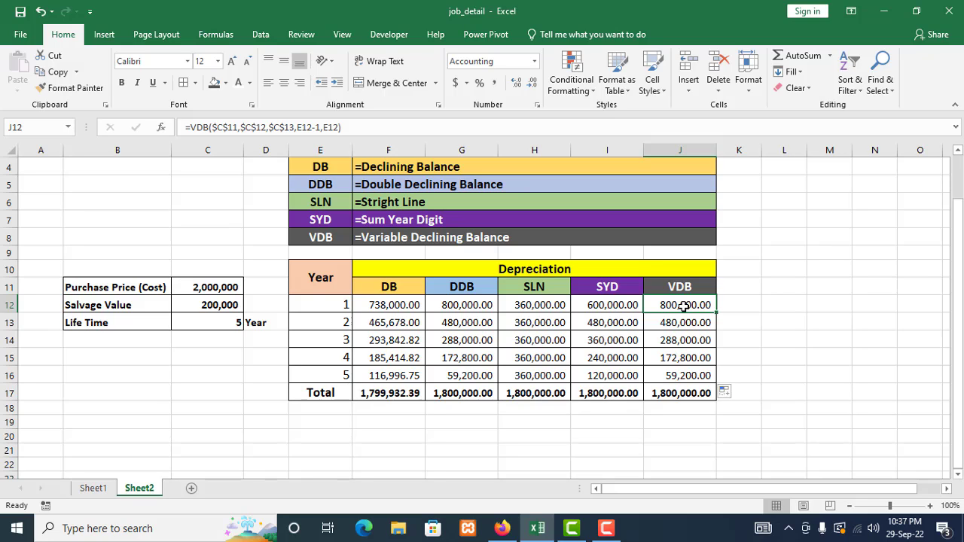
Review the completed five-year depreciation table together with the list of method abbreviations and full names above it
click(741, 326)
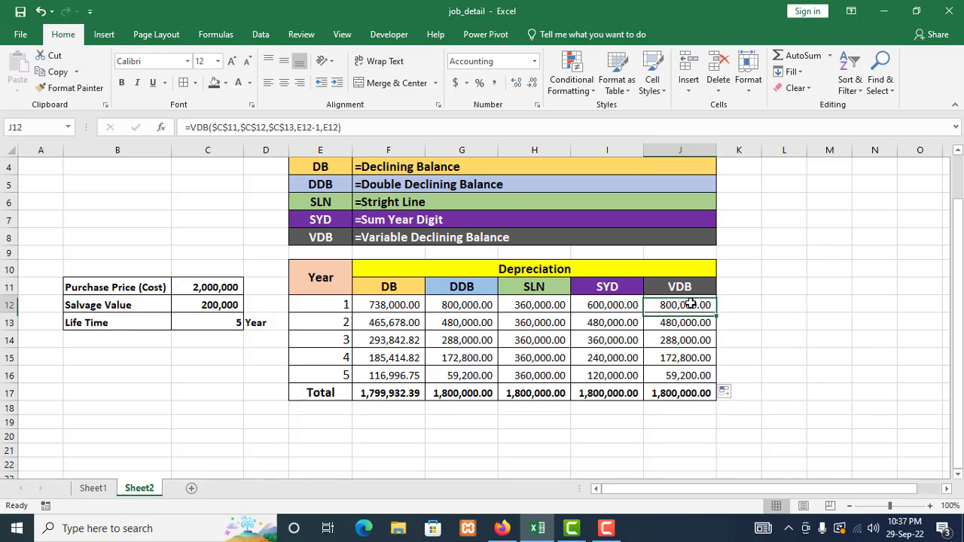
click(742, 329)
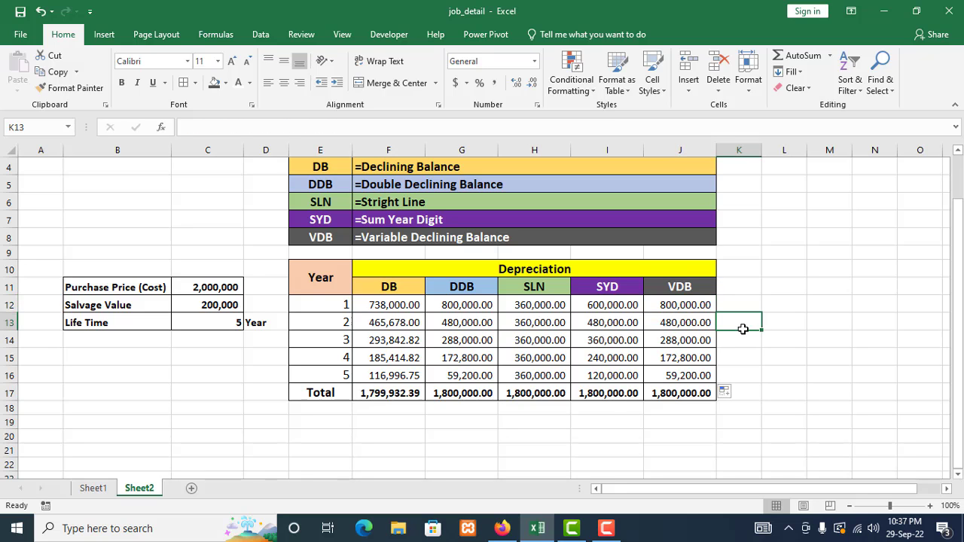
scroll(751, 341, up, 1)
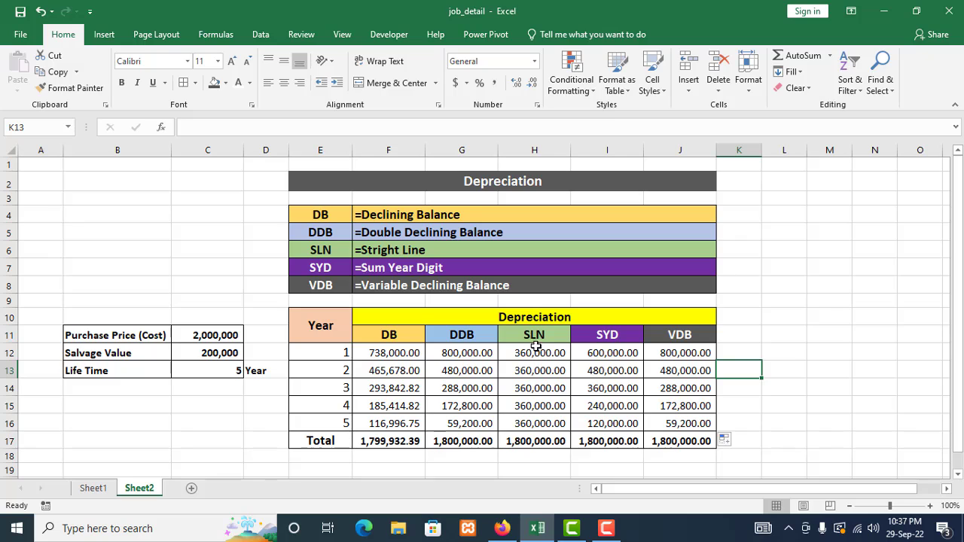
click(581, 338)
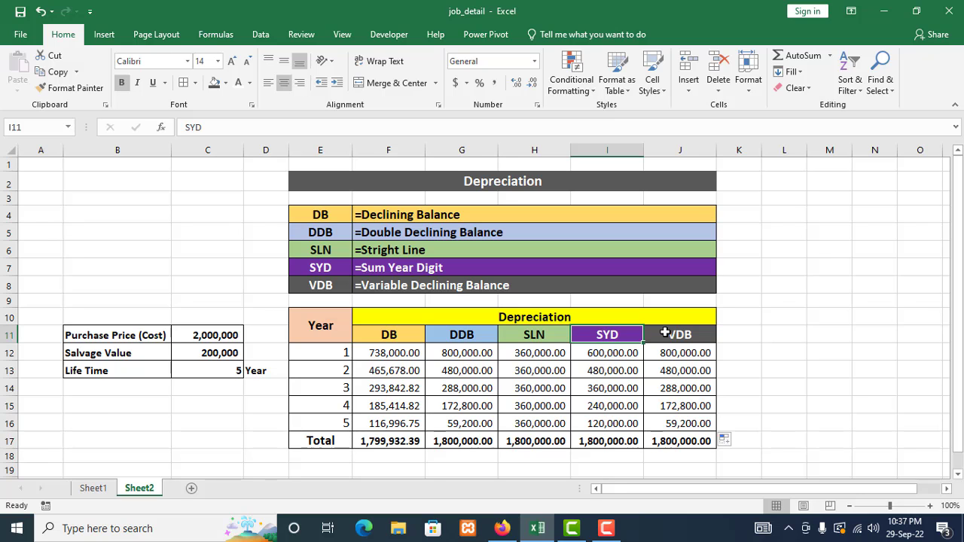
click(665, 332)
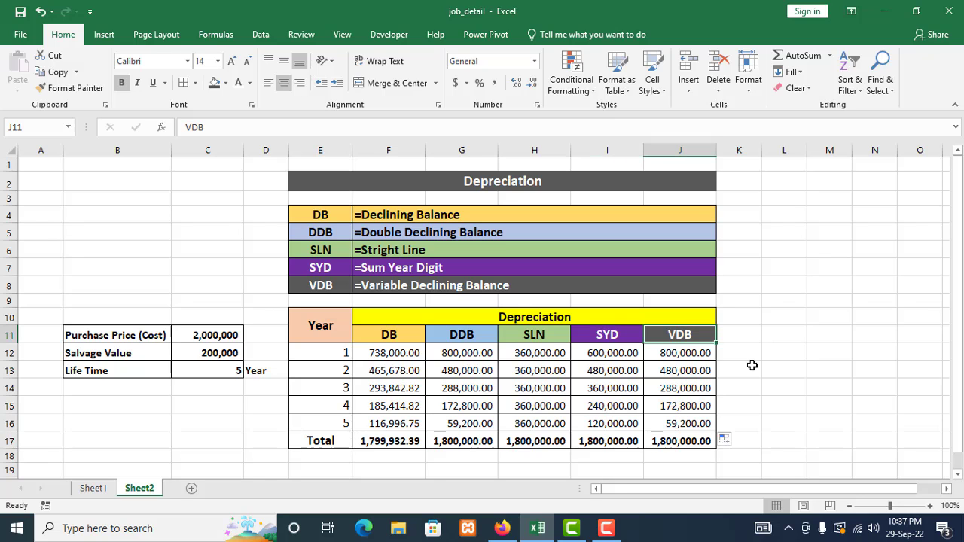
scroll(751, 365, down, 1)
scroll(752, 365, up, 1)
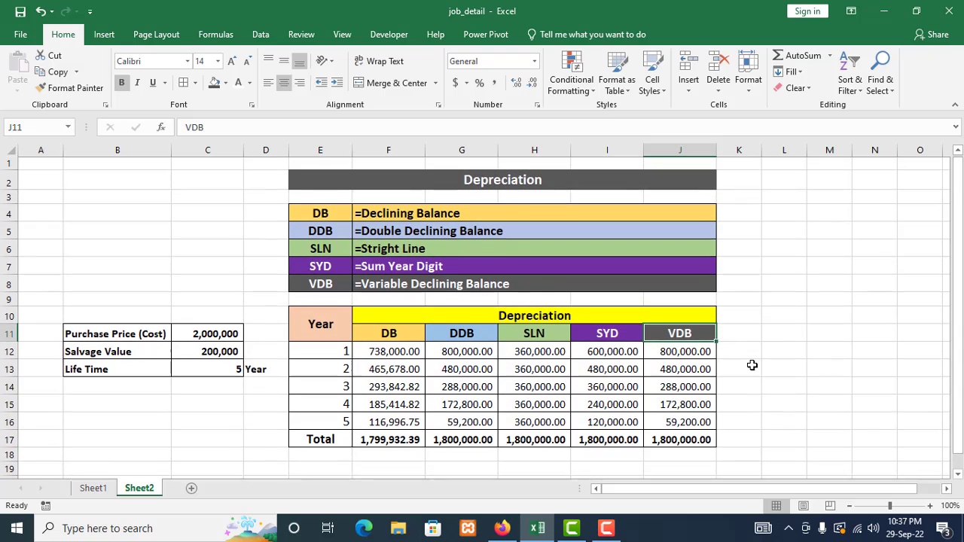
scroll(752, 365, down, 1)
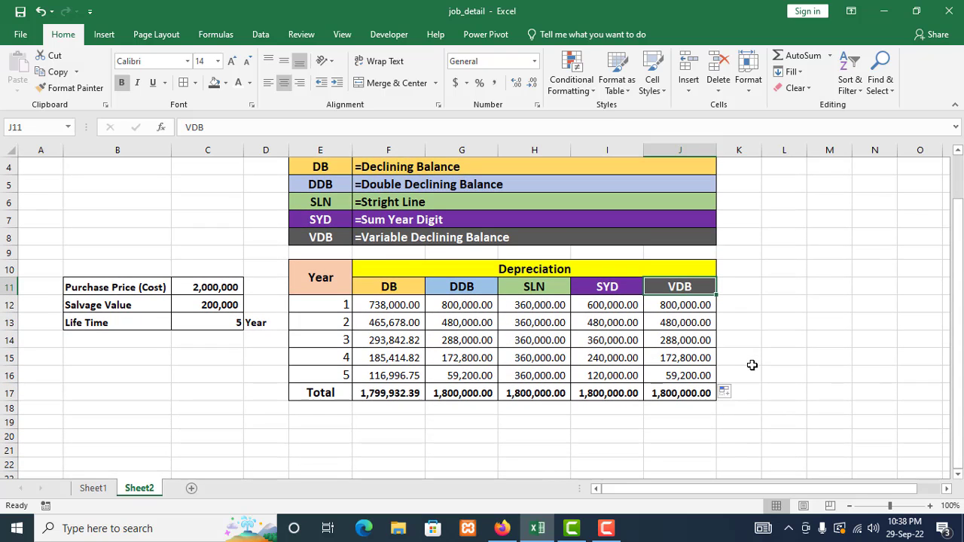
scroll(752, 365, down, 1)
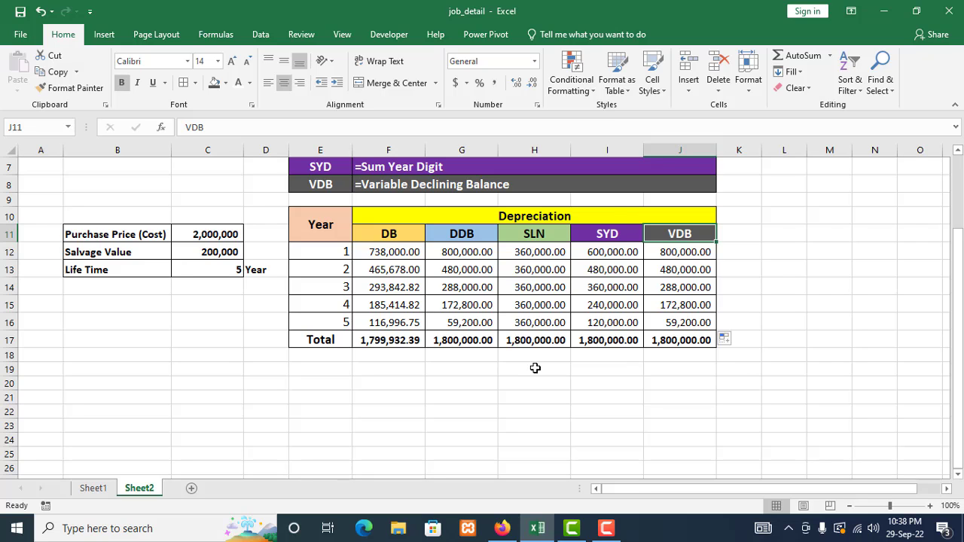
scroll(535, 368, down, 1)
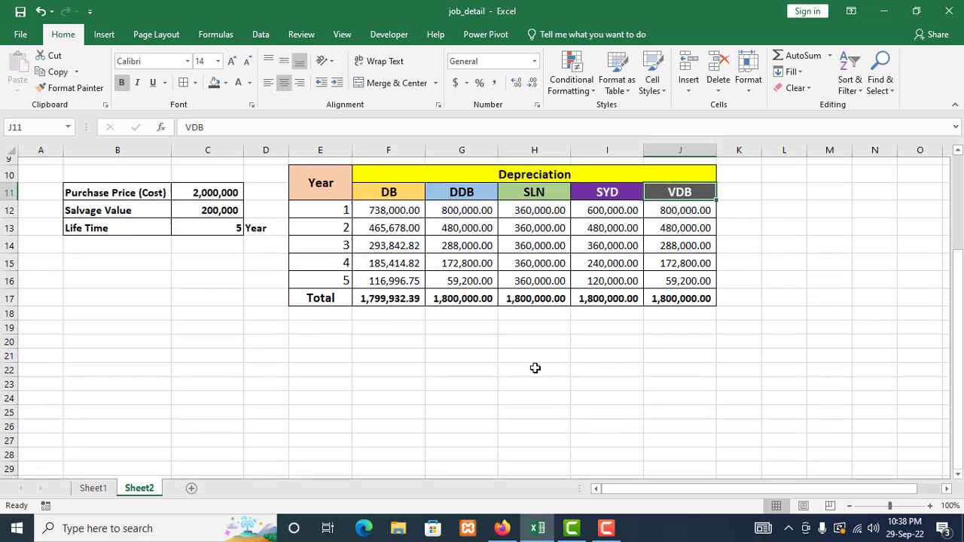
scroll(534, 368, up, 2)
scroll(304, 254, up, 1)
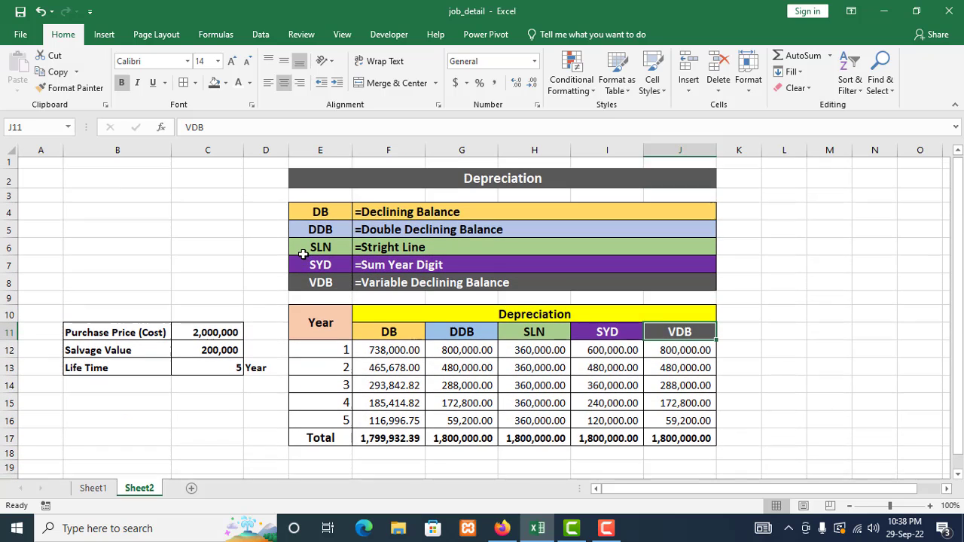
click(388, 213)
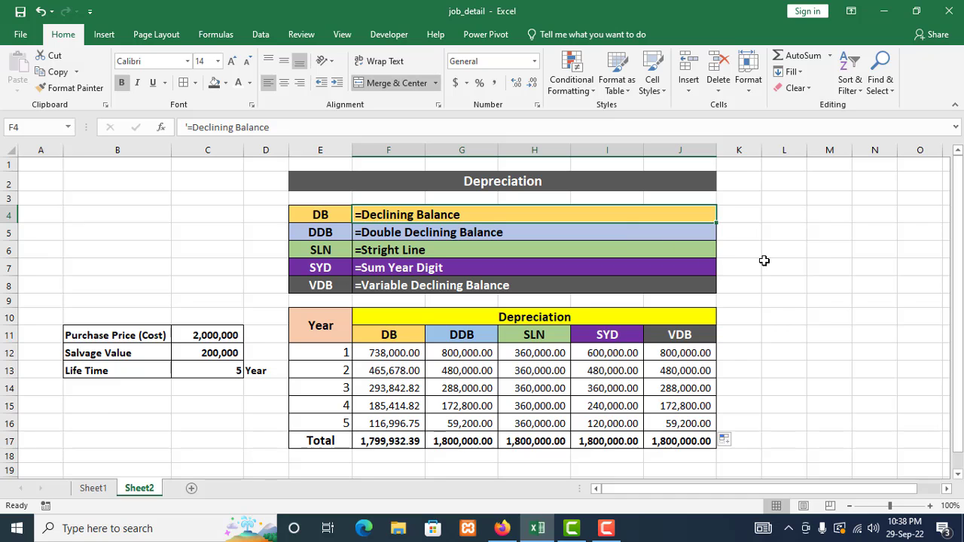
Go over the SYD, VDB, SLN, DDB, DB and Year headings of the depreciation table
scroll(748, 344, down, 2)
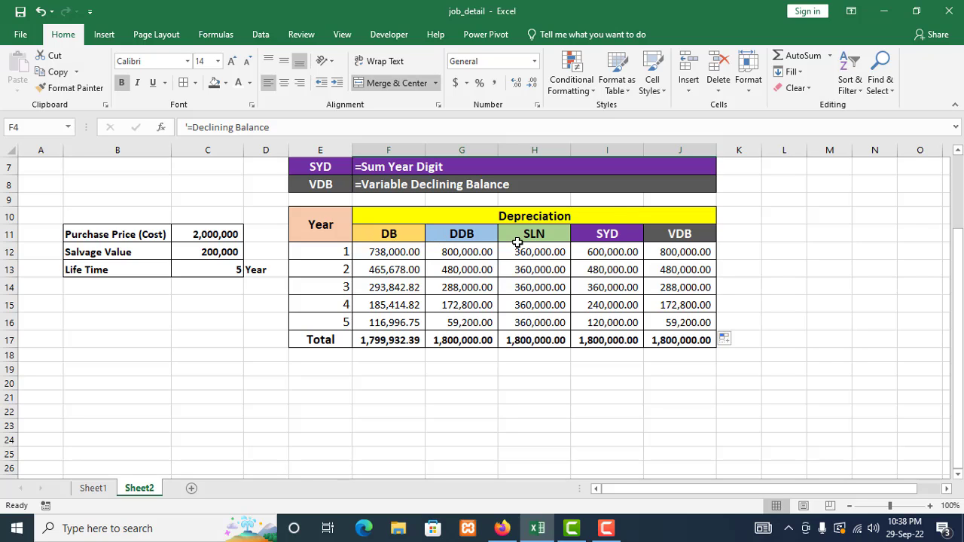
click(595, 234)
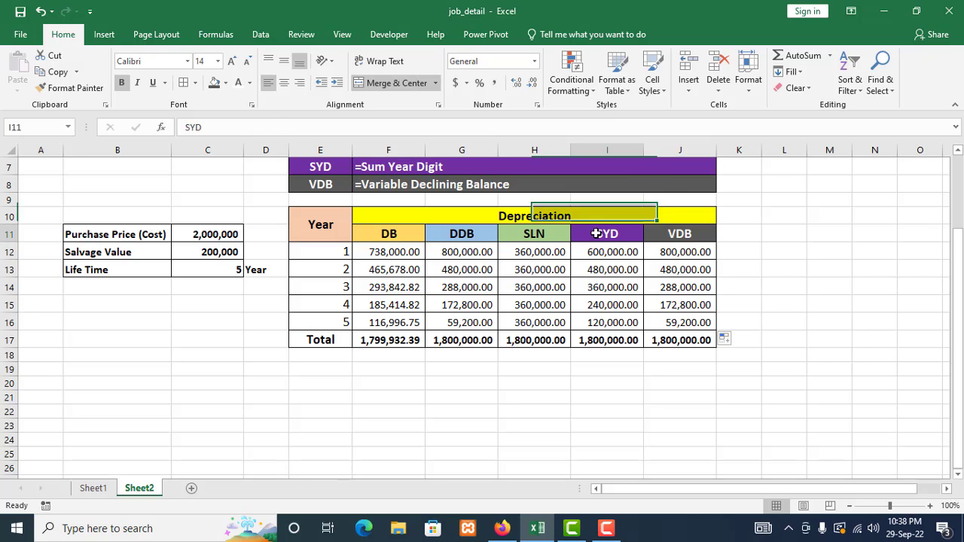
click(680, 235)
click(623, 240)
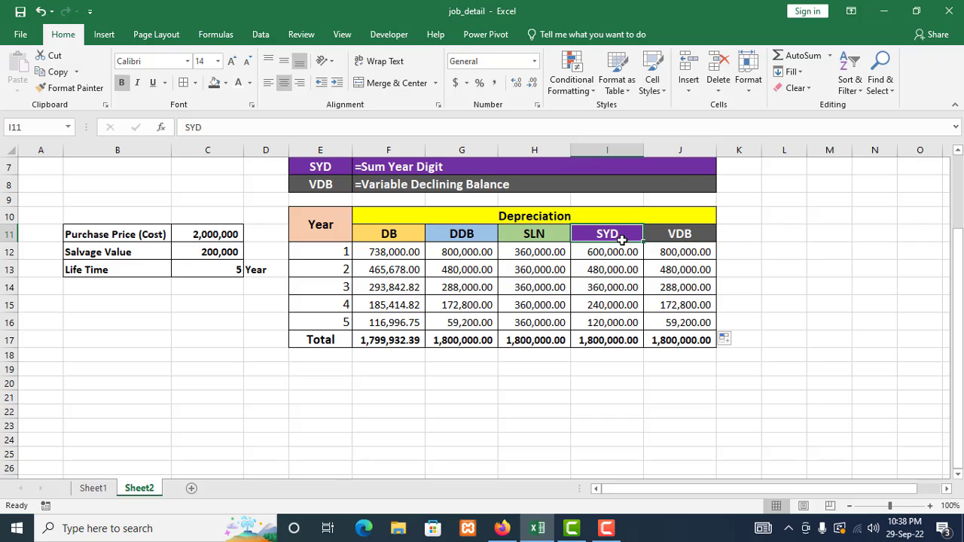
click(557, 231)
click(470, 230)
click(384, 227)
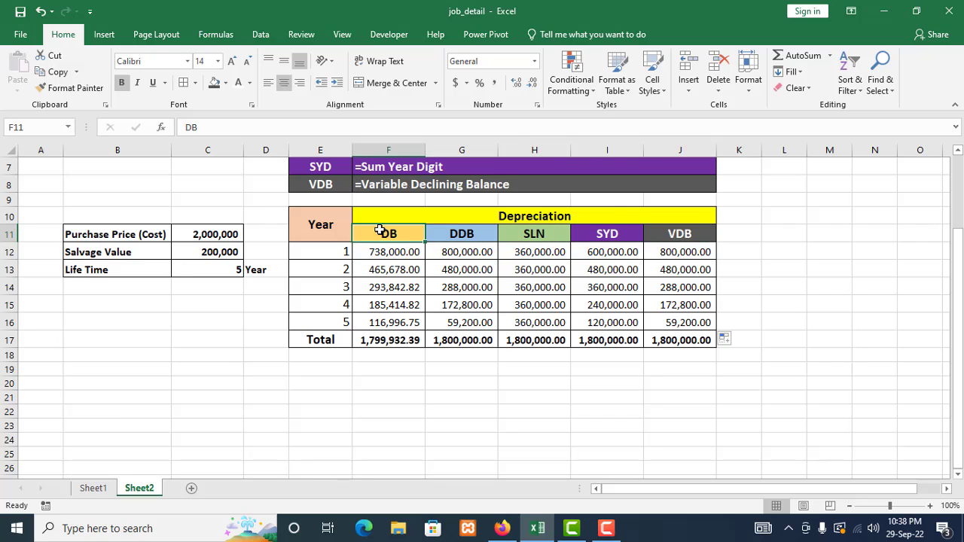
click(327, 224)
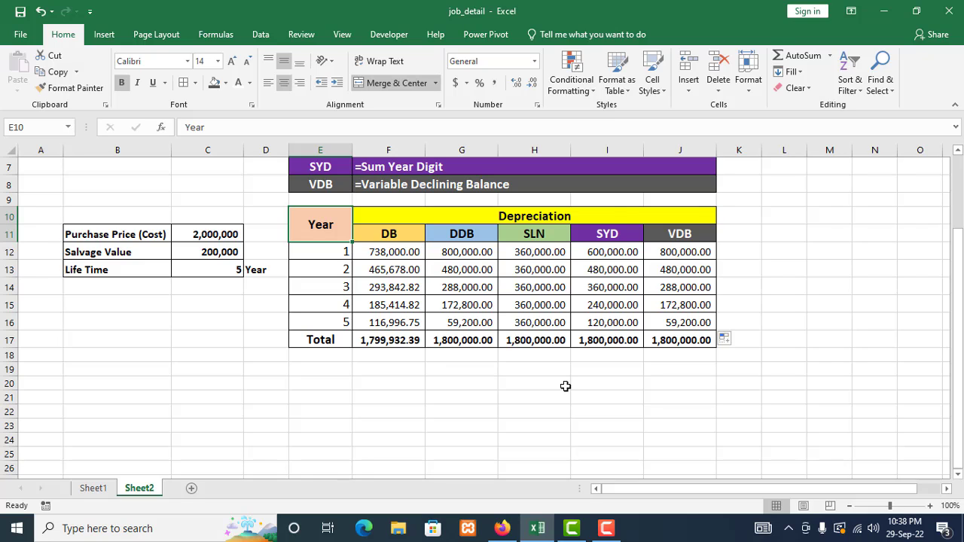
click(471, 368)
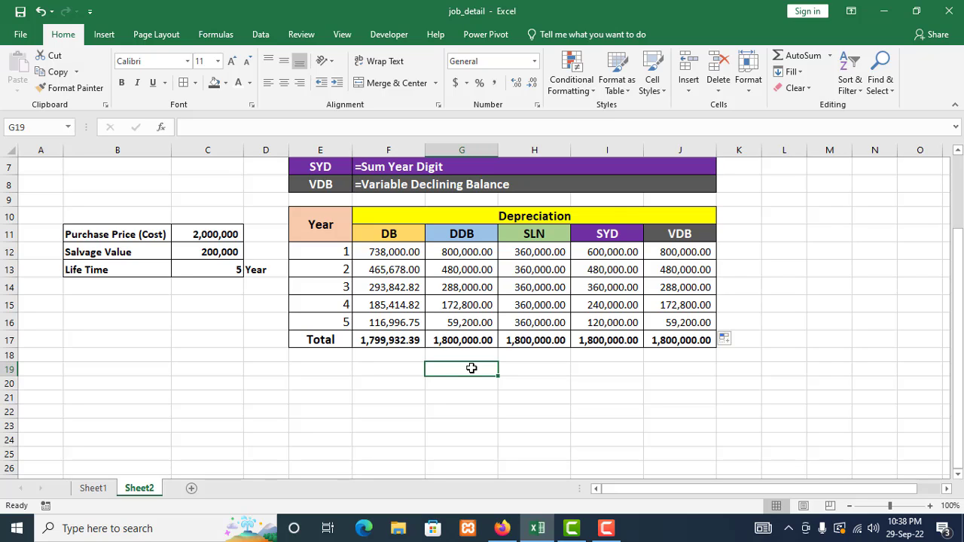
click(457, 382)
click(465, 368)
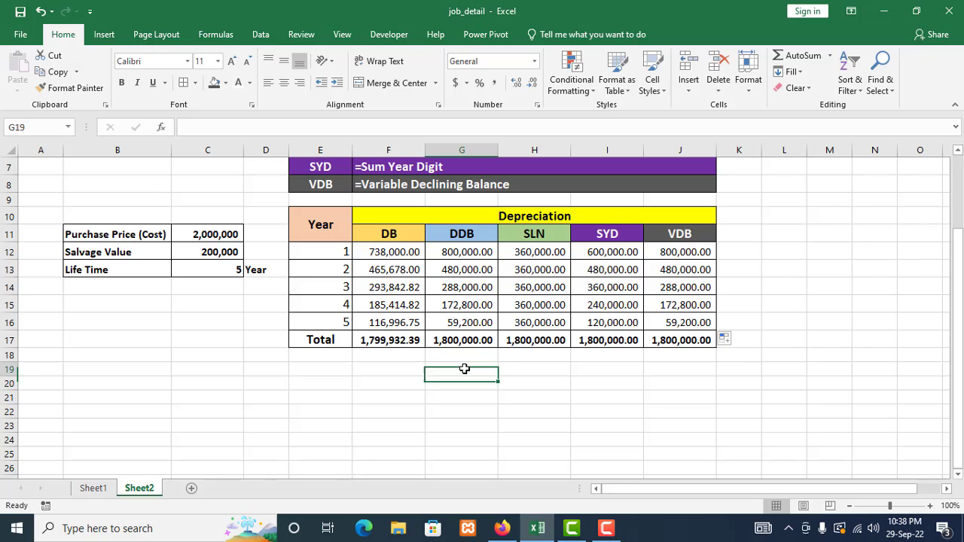
click(520, 386)
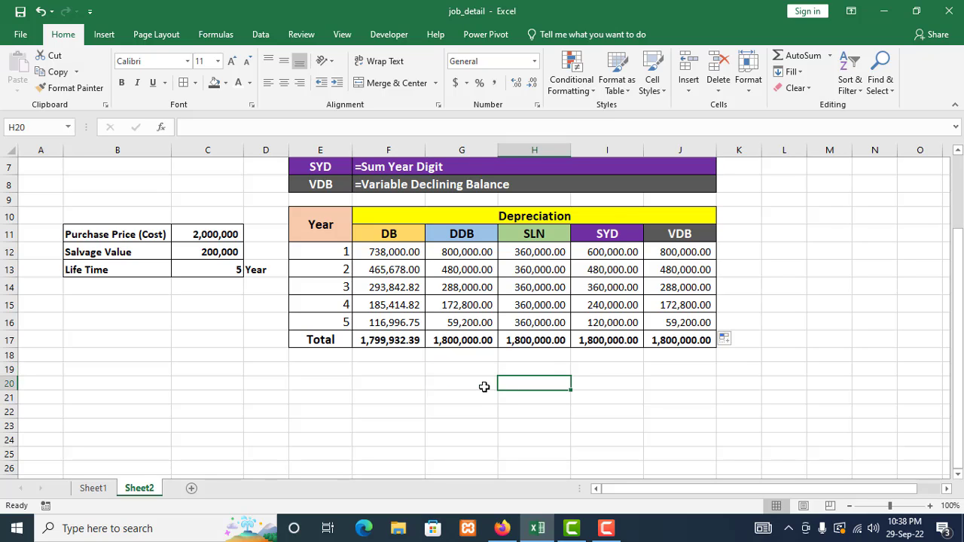
click(484, 386)
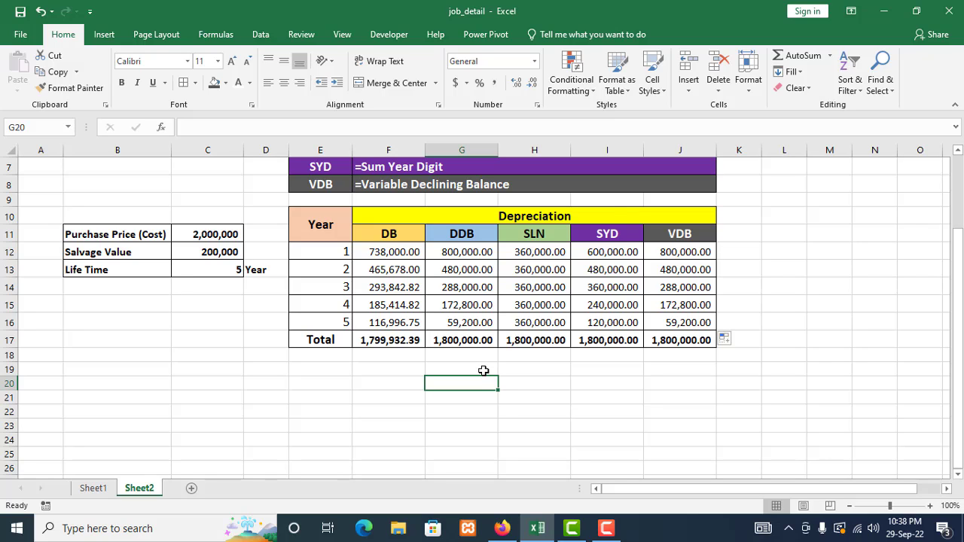
click(531, 369)
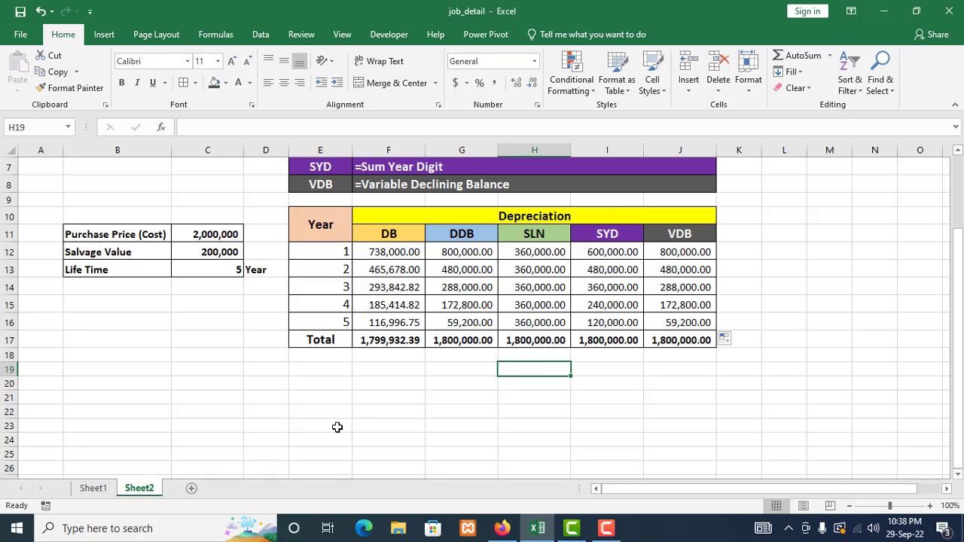